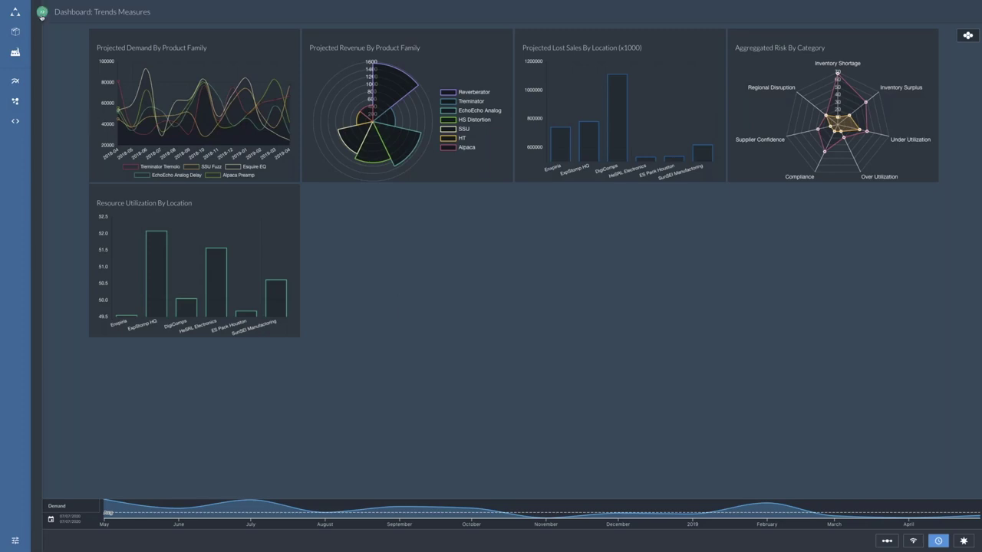
Open the S&OP Dashboard from the dashboard list and collapse the list to view its charts.
click(42, 12)
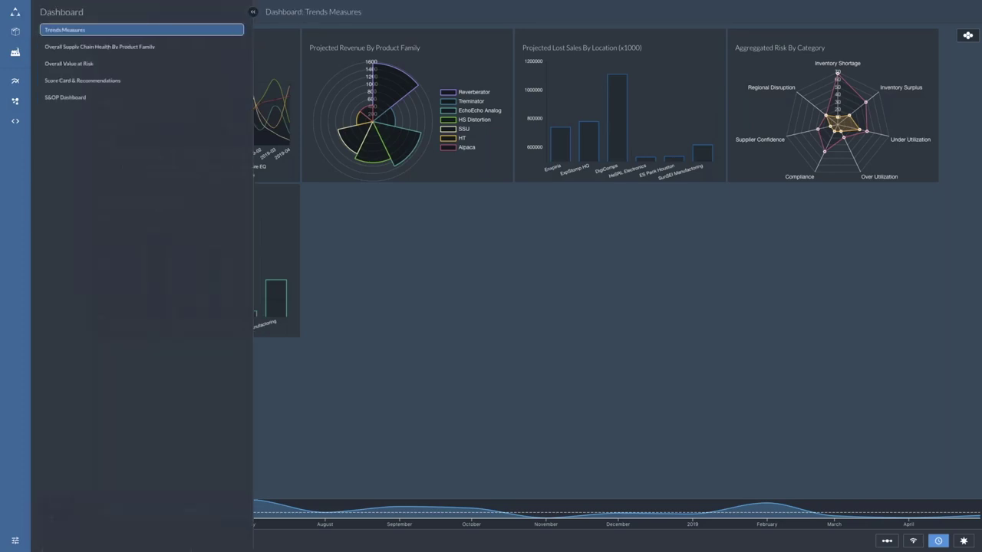
click(83, 102)
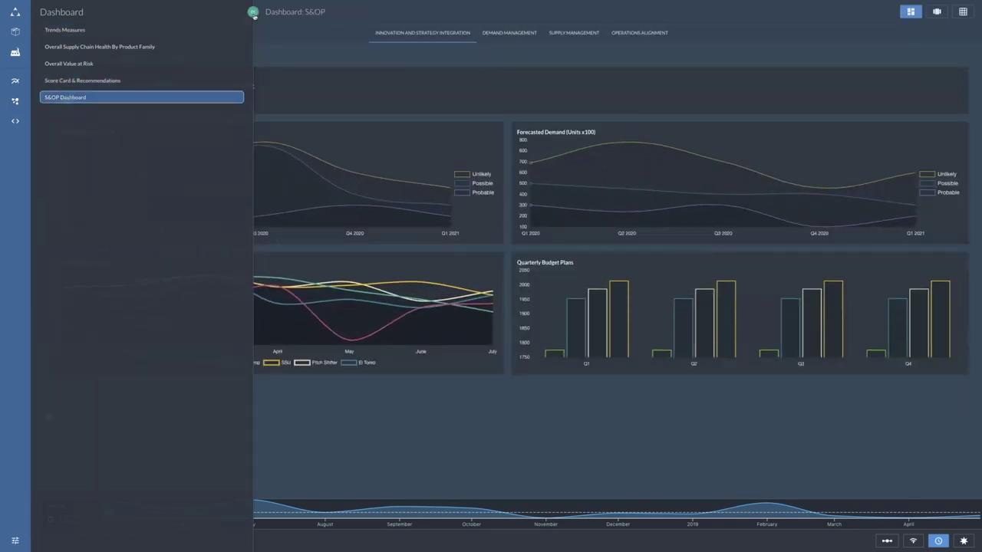
click(254, 13)
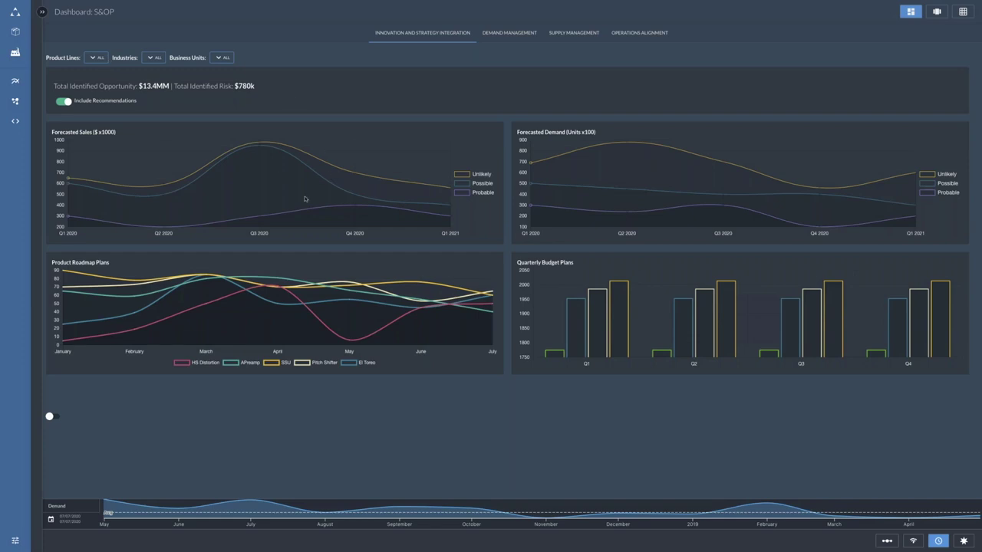
Switch to the Score Card & Recommendations dashboard and collapse the dashboard list.
click(42, 12)
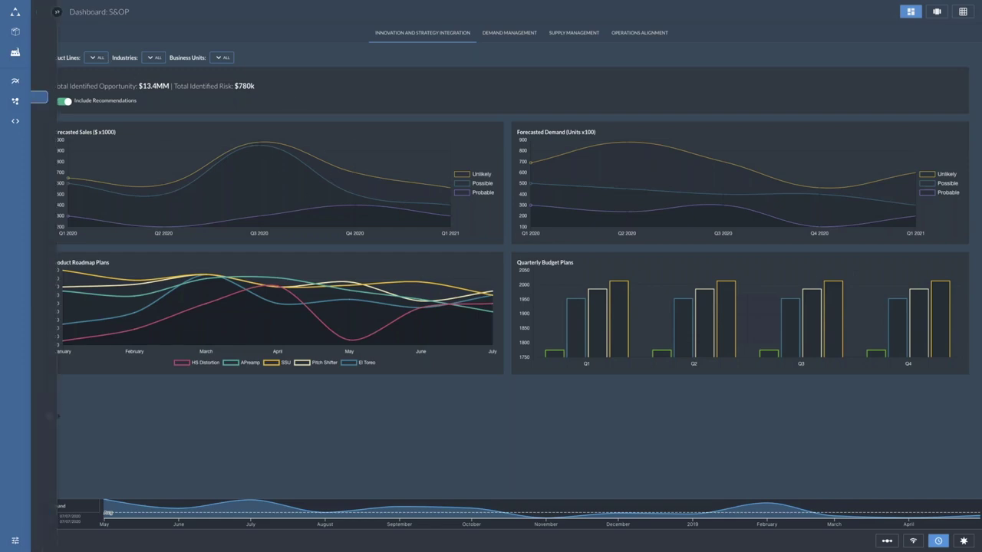
click(107, 81)
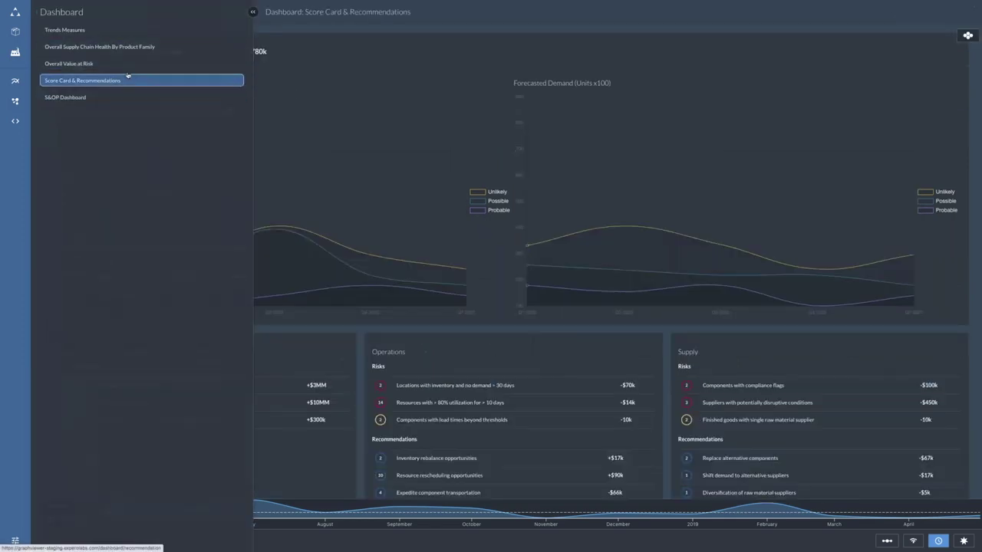
click(252, 12)
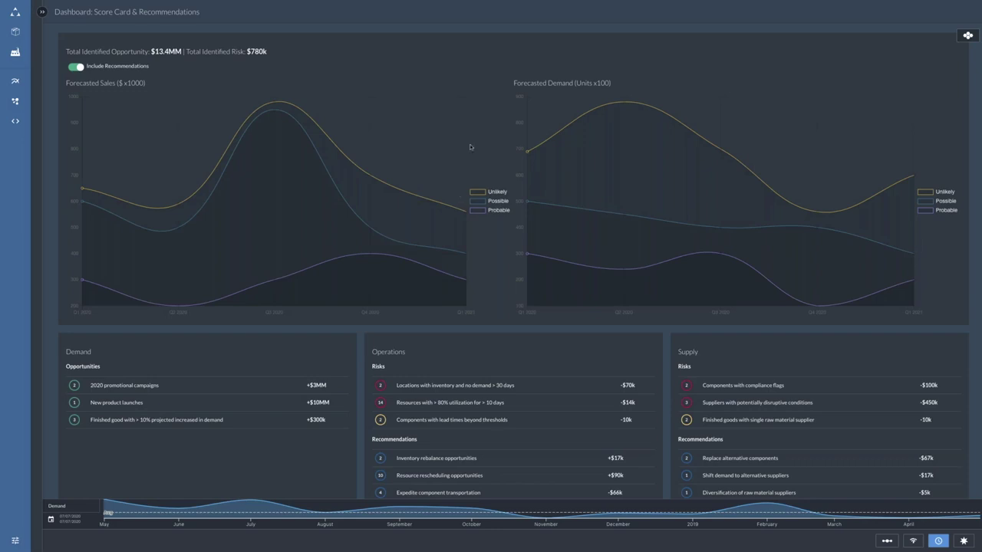
Show the key metrics and the supply chain phases from Source to Distribution over the score card dashboard.
click(913, 540)
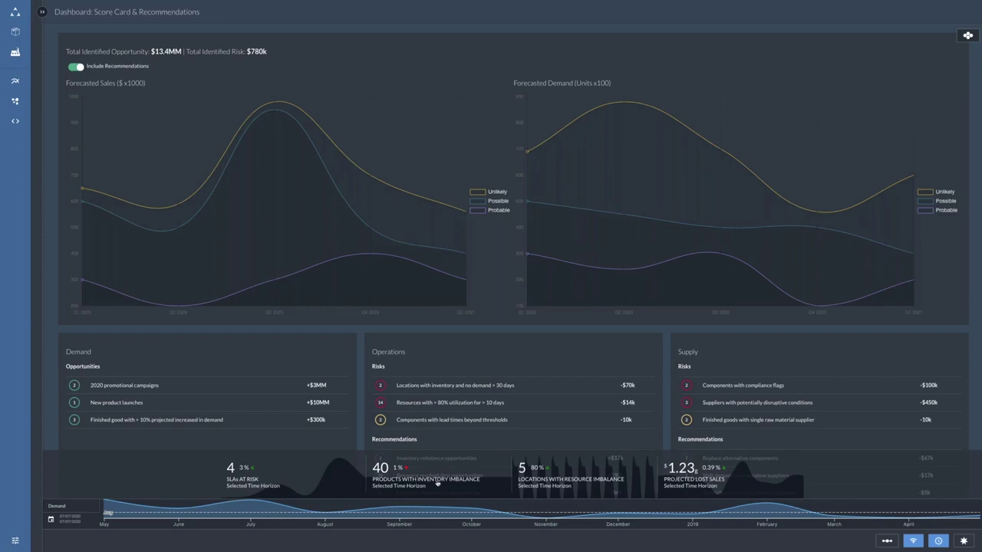
click(887, 542)
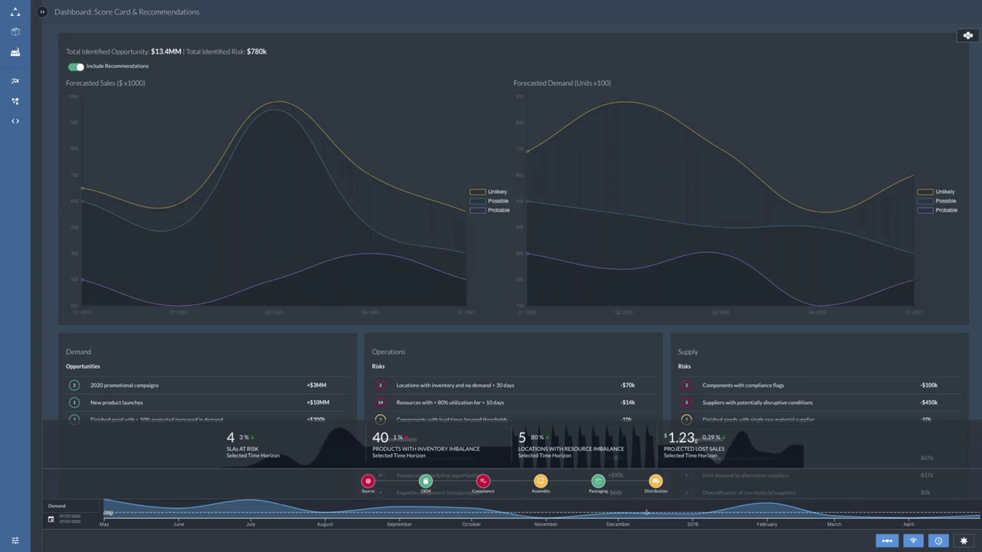
Add the Utilization and Inventory curves below Demand on the timeline for comparison, and remove both again.
click(69, 505)
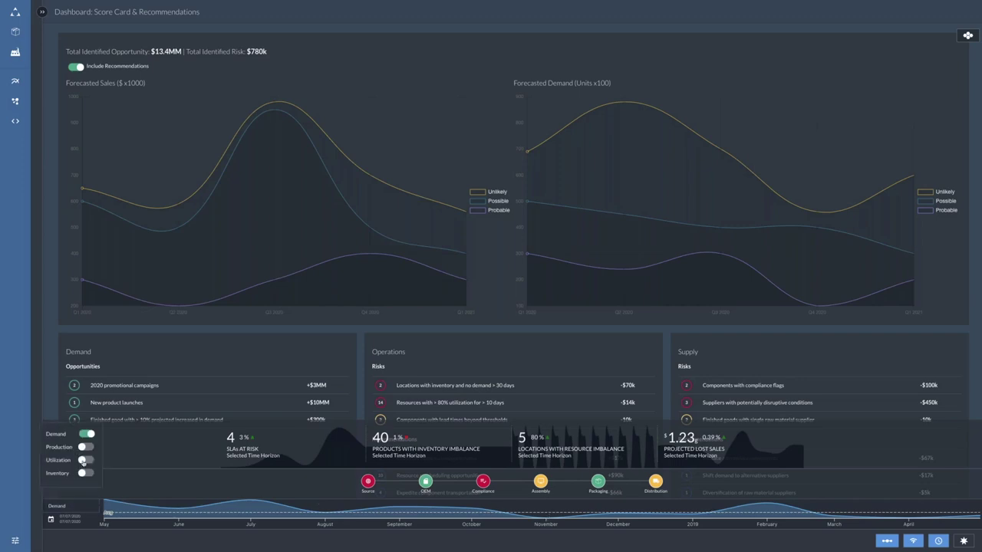
click(85, 460)
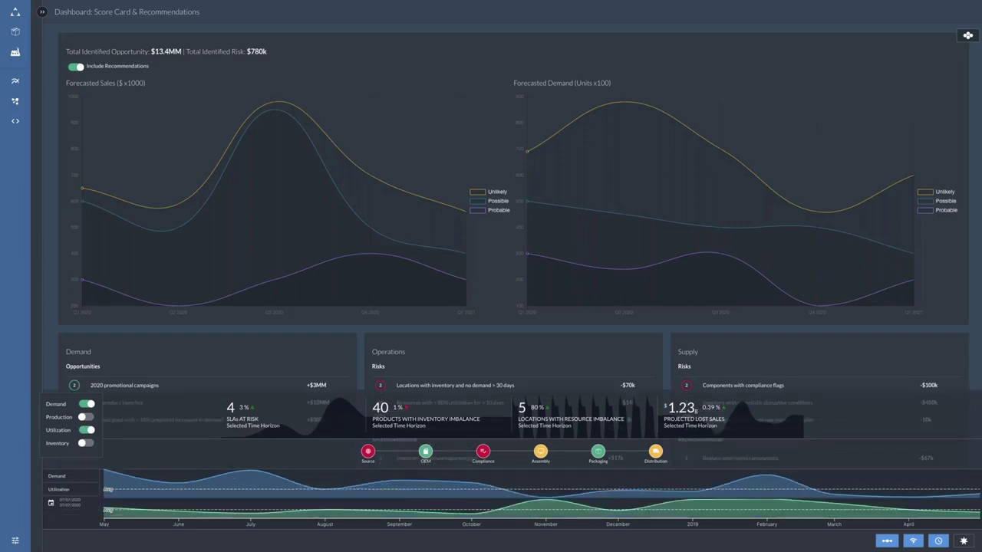
click(84, 443)
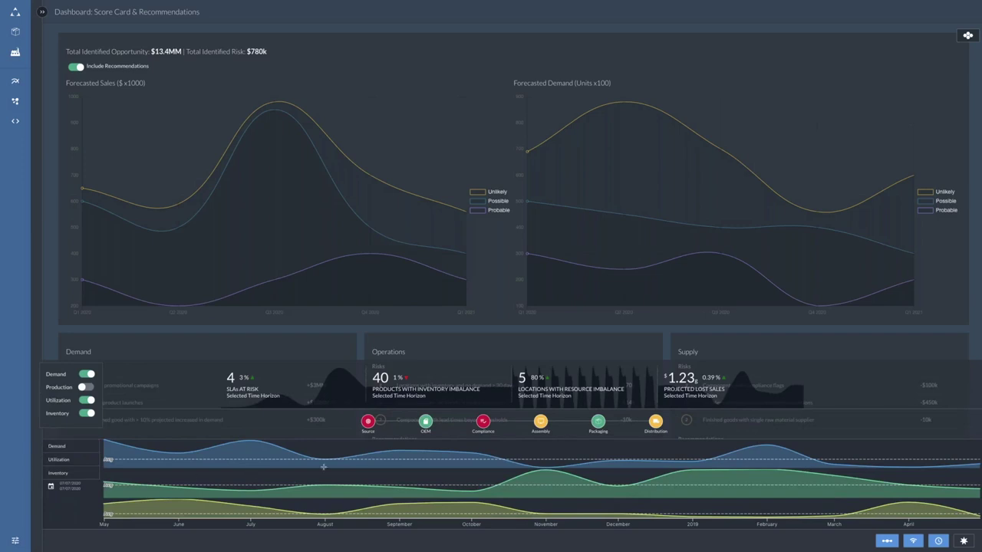
click(88, 414)
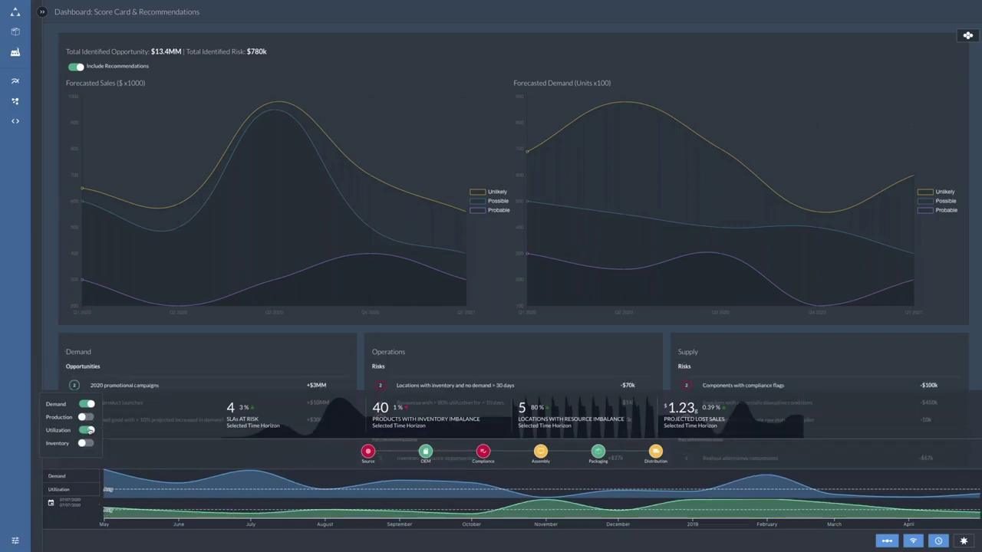
click(88, 430)
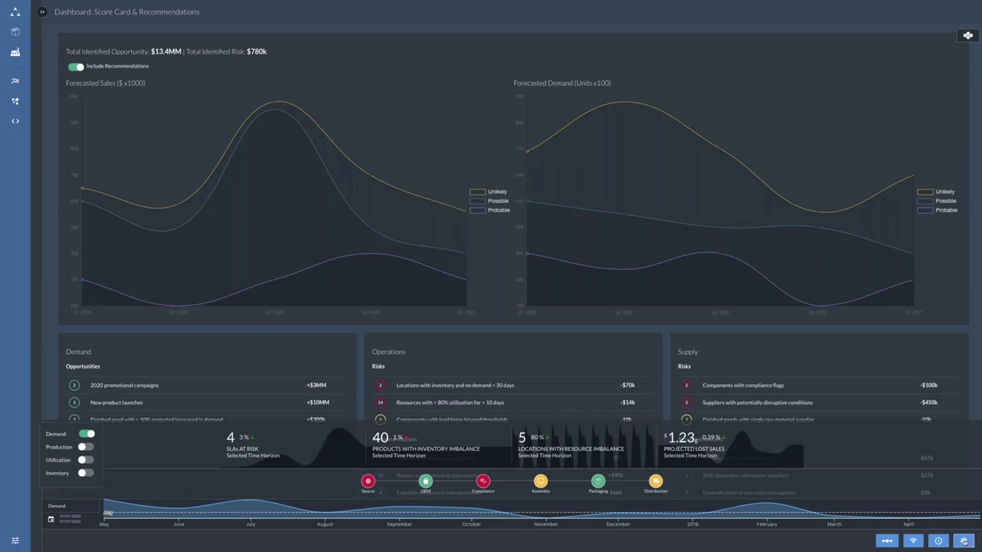
Exclude Over Utilization and Compliance from the Aggregated Risk Calculation, review the projected risk distribution, and close the calculation.
click(964, 541)
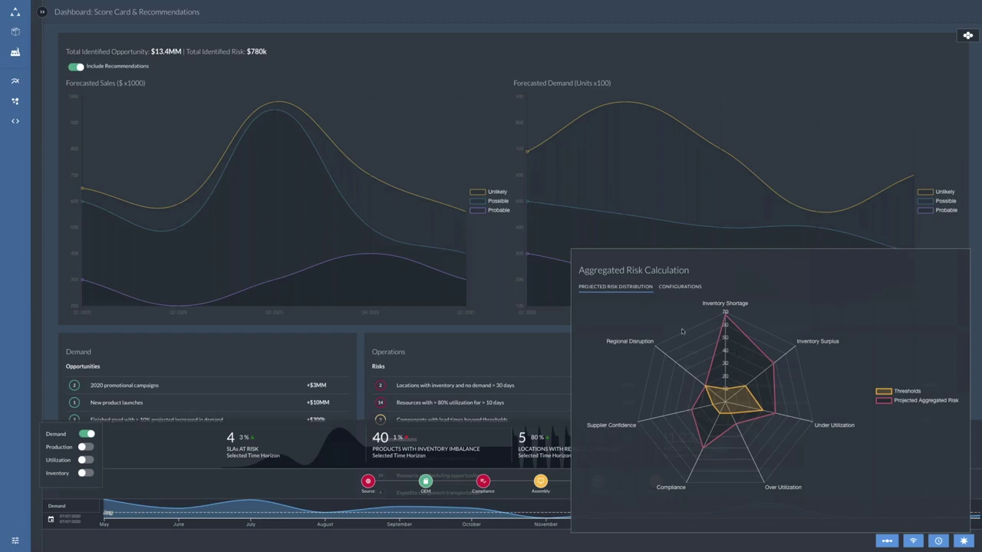
click(680, 287)
click(584, 365)
click(584, 379)
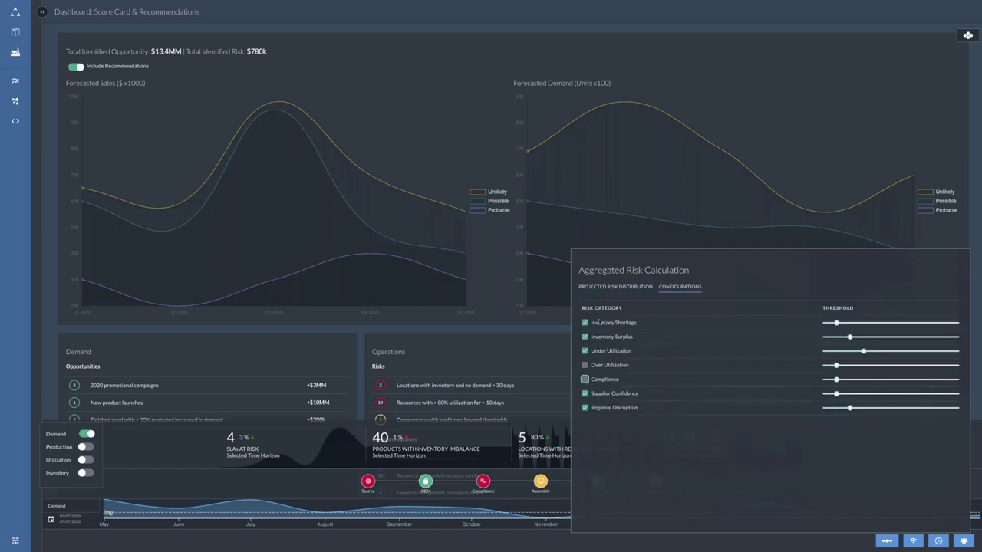
click(614, 288)
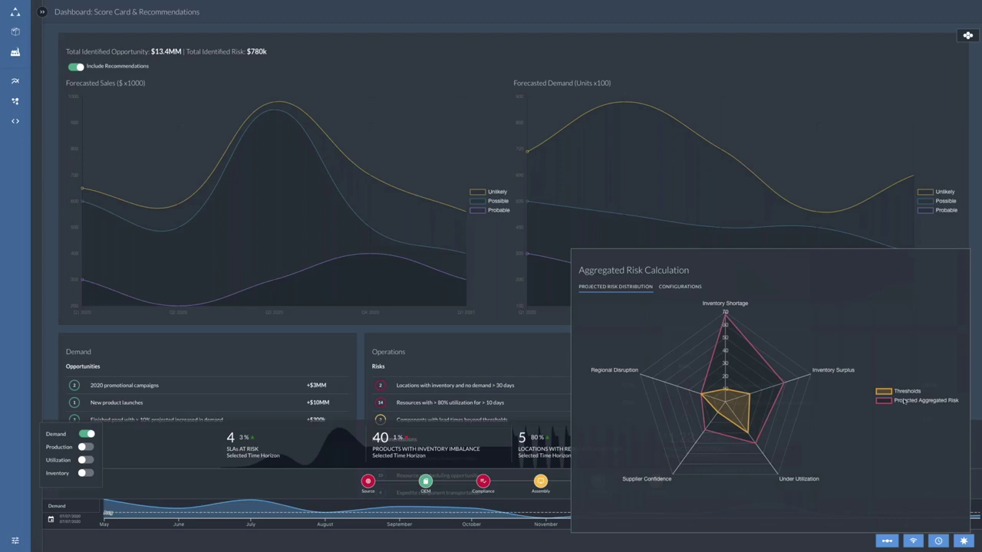
click(709, 241)
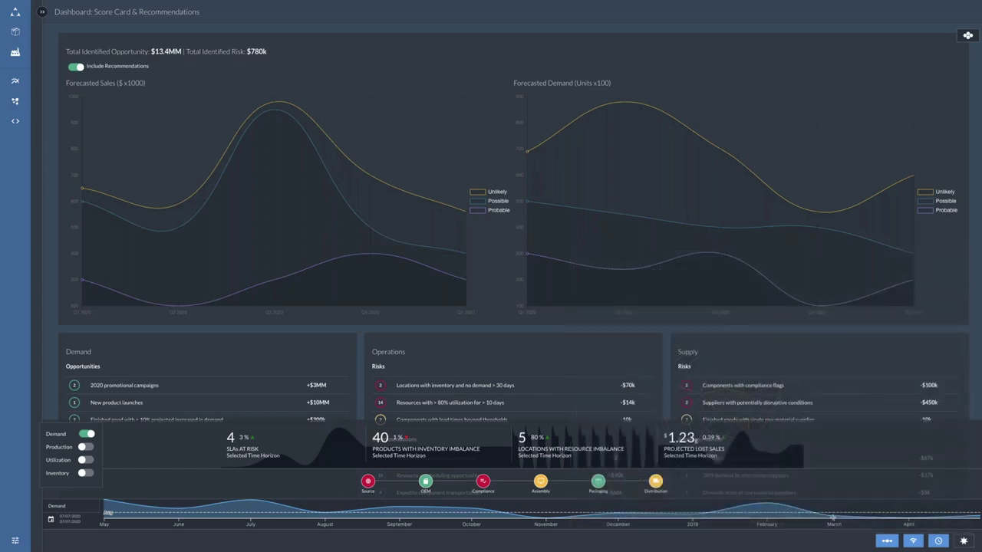
Hide the timeline, key metrics and phases, and open the Treminator Deluxe bill of materials from the finished goods list.
click(913, 540)
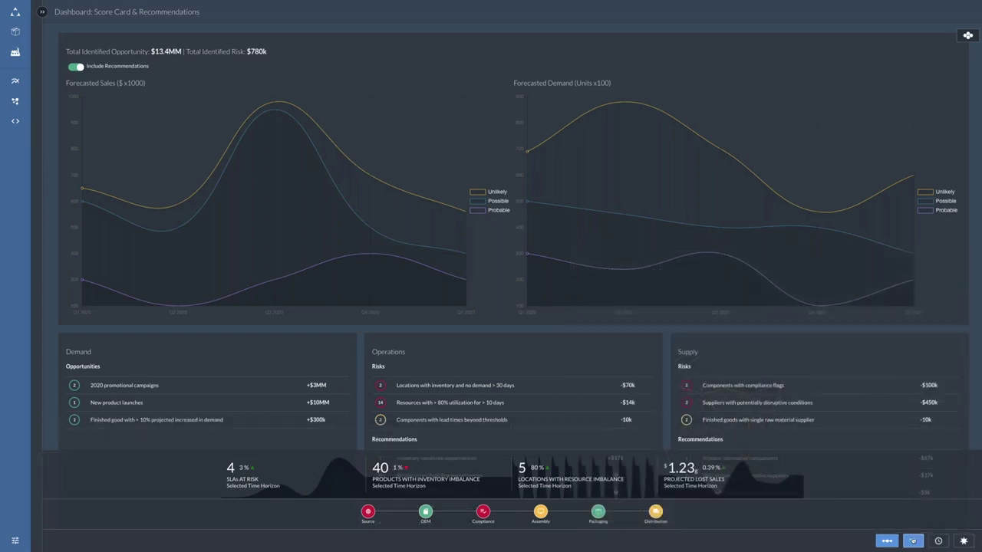
click(887, 540)
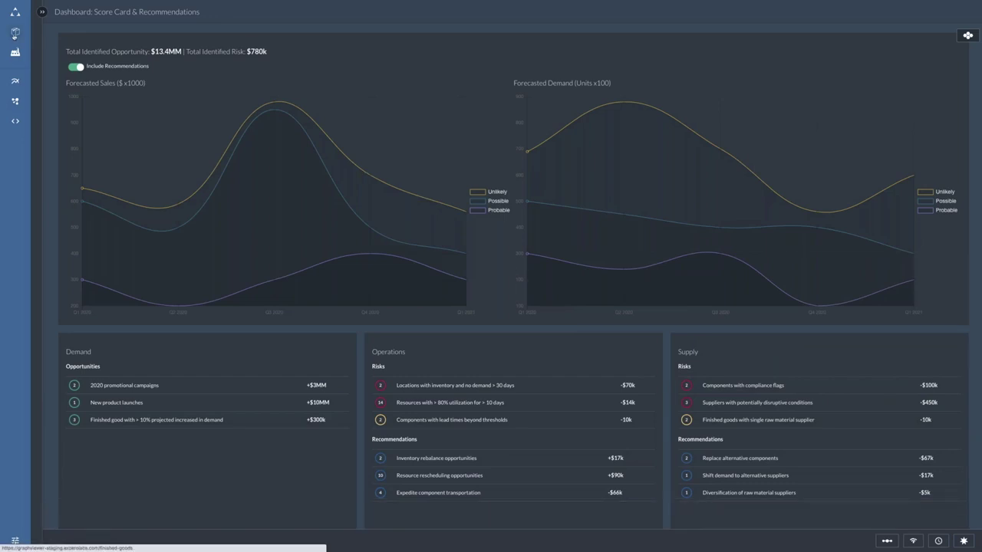
click(15, 33)
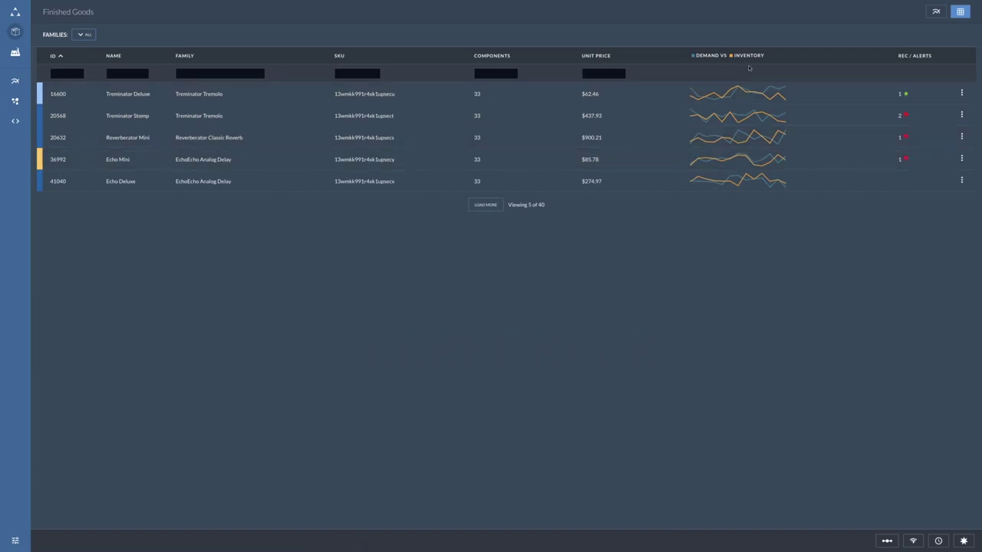
click(133, 94)
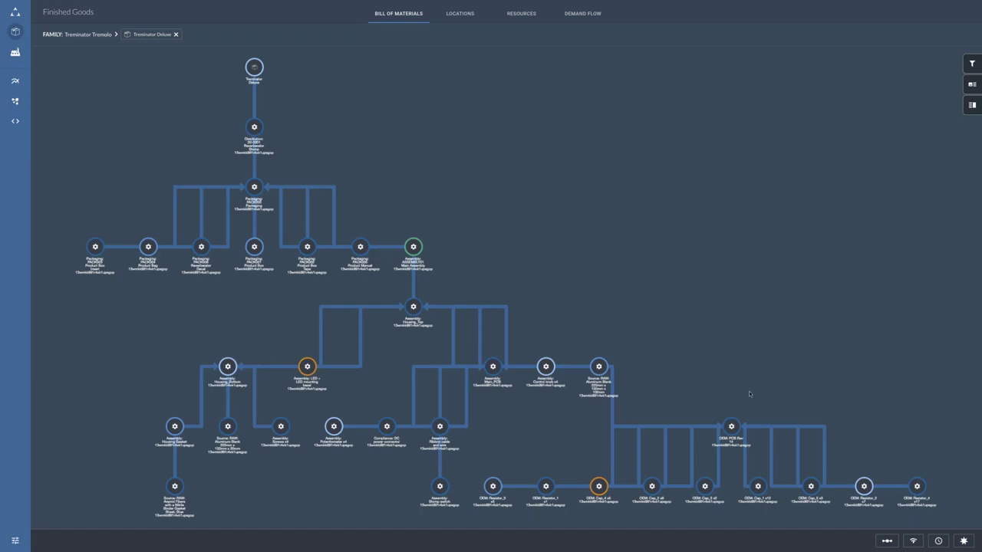
Show the key metrics and the demand timeline, and select the time range from 01/09/2019 to 02/15/2019.
click(912, 542)
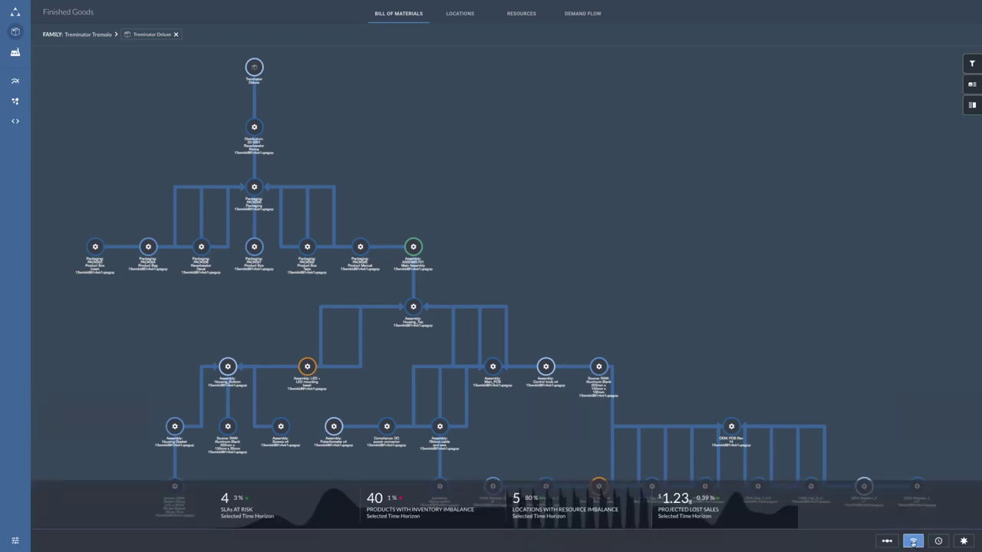
click(939, 541)
drag(711, 500, 799, 514)
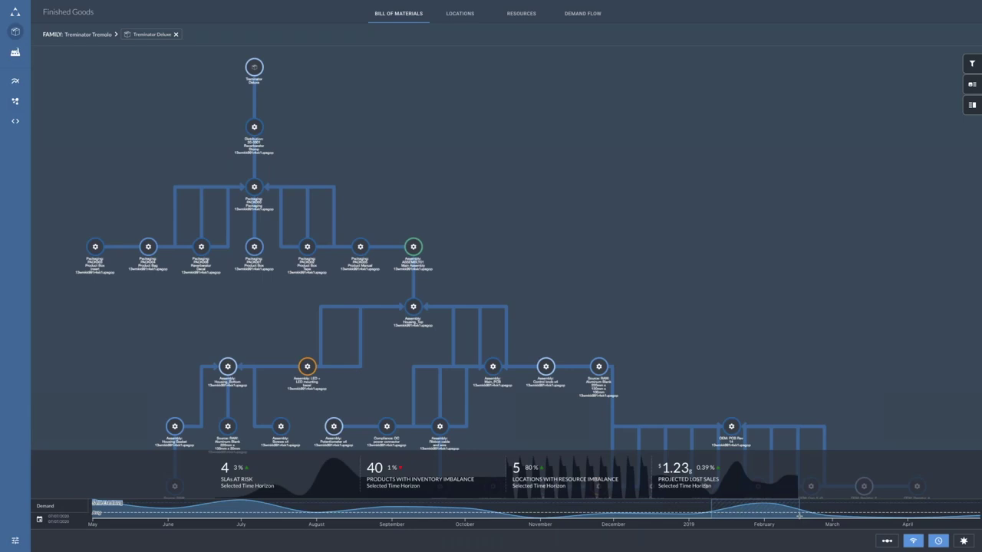
Open the details of the Housing_Top assembly and extend the start of the timeline range back to 11/08/2018.
drag(527, 308, 527, 259)
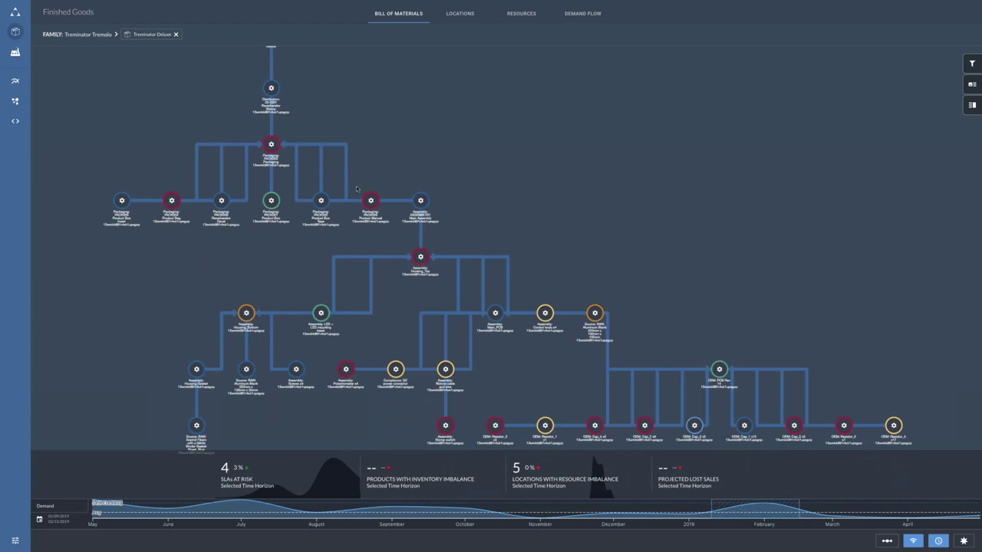
drag(383, 228, 380, 242)
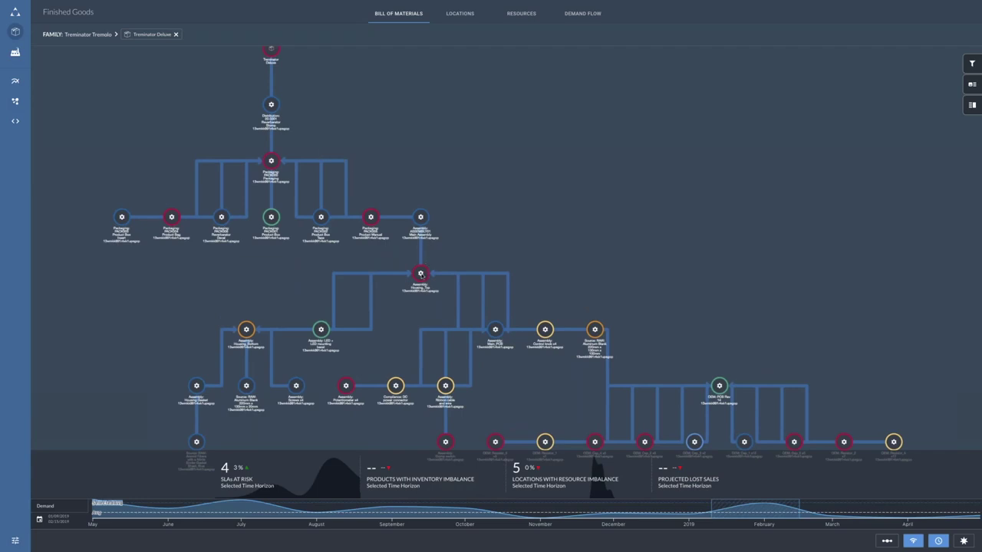
click(421, 274)
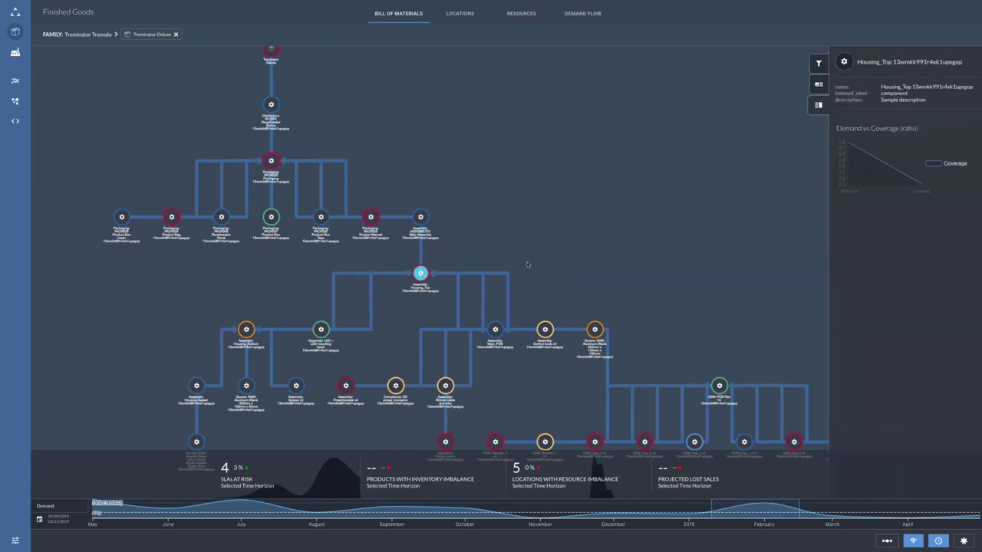
drag(714, 512, 561, 505)
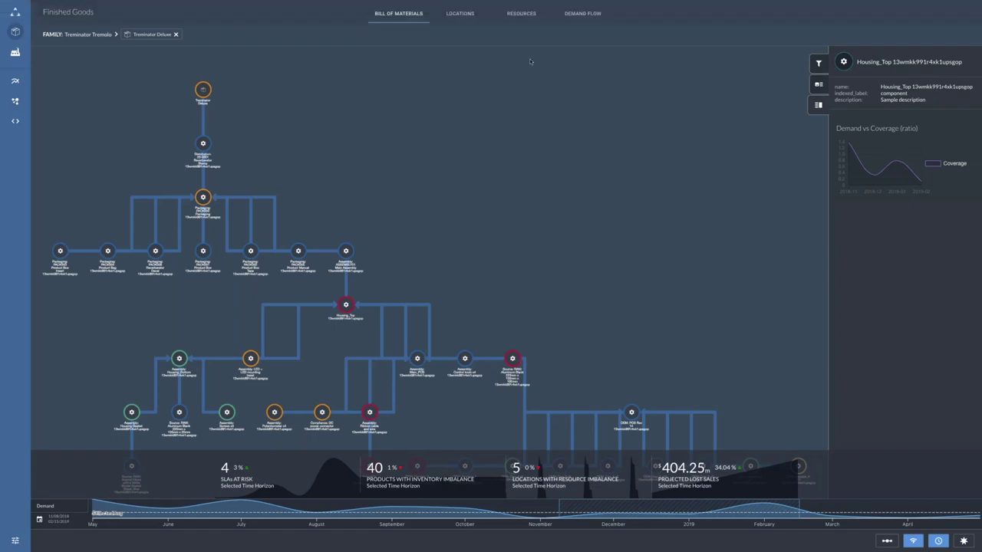
Open the Resources graph of Treminator Deluxe, group its nodes by Location, and close the filter settings.
click(525, 14)
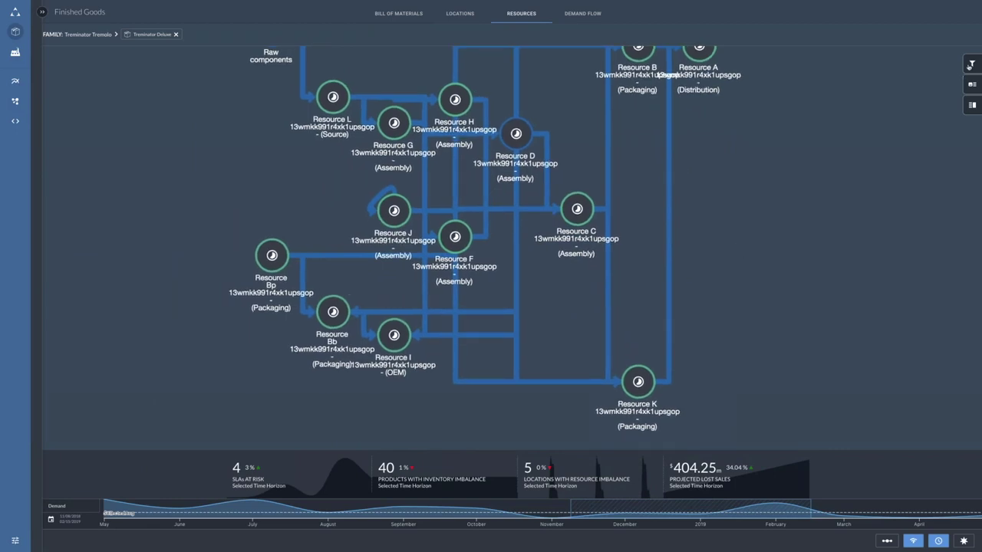
click(972, 63)
click(882, 76)
click(872, 102)
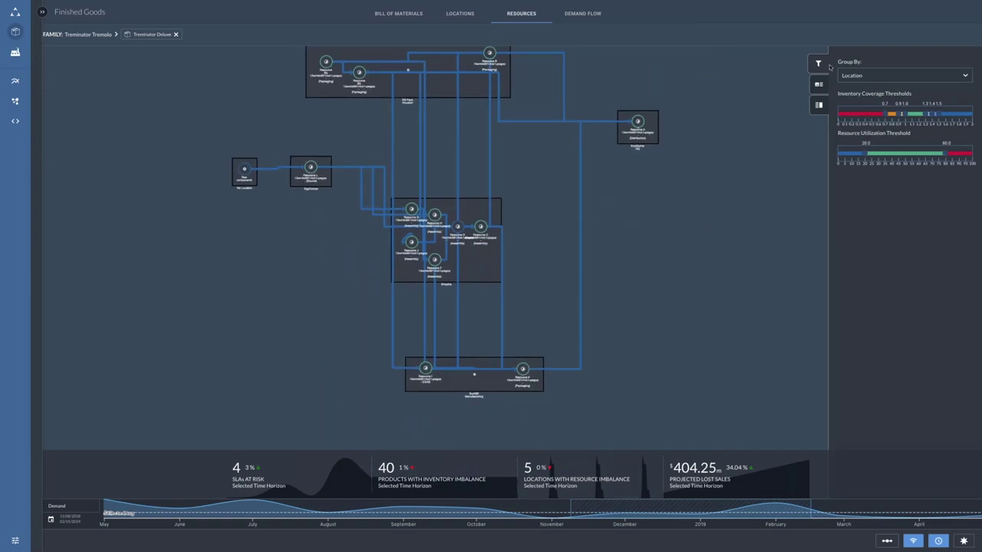
click(824, 65)
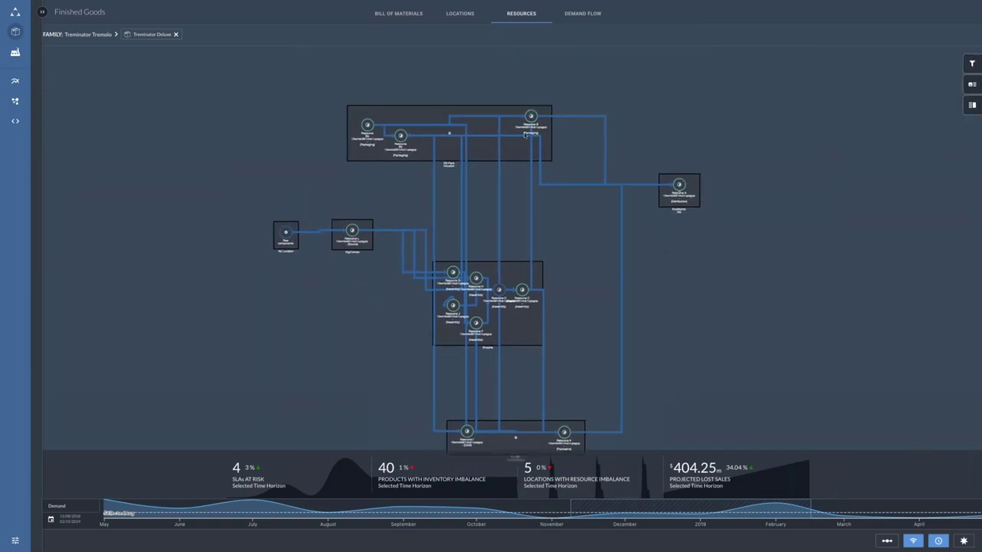
Shift the timeline range back to about mid-June through late September 2018 and return to the bill of materials.
drag(602, 510, 284, 511)
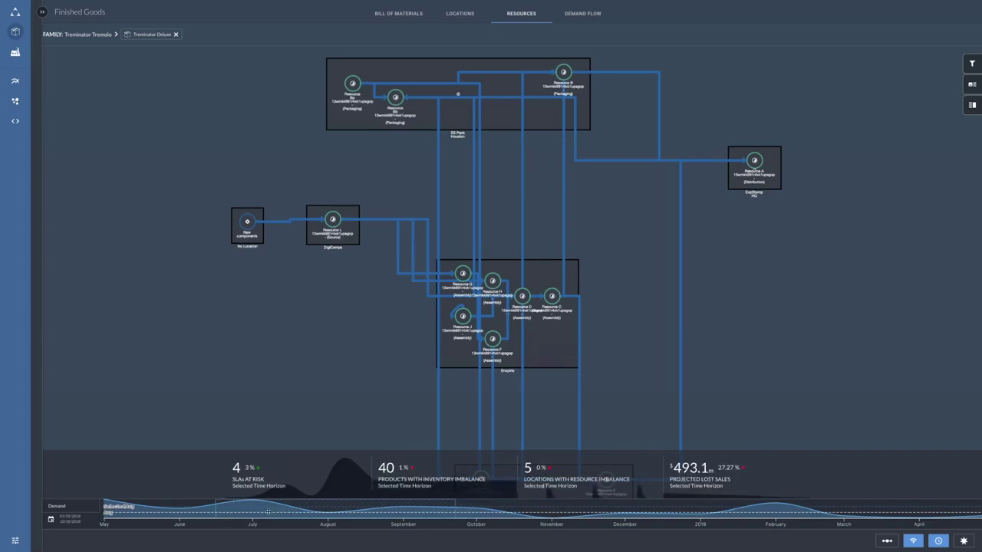
click(413, 13)
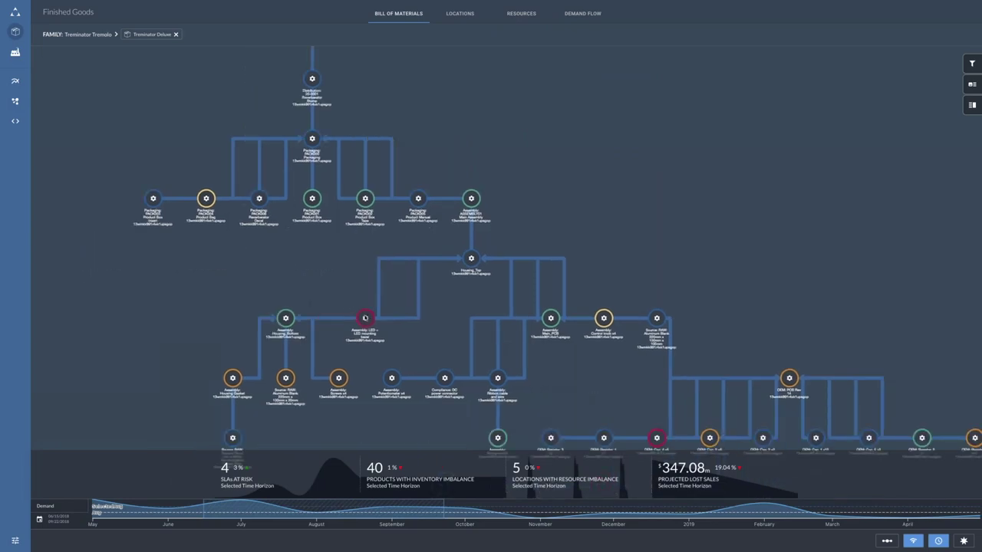
Bring the LED + LED mounting assembly into the Explore graph, expanding its connections and moving the Enxpiria location node slightly outward.
click(365, 317)
click(15, 101)
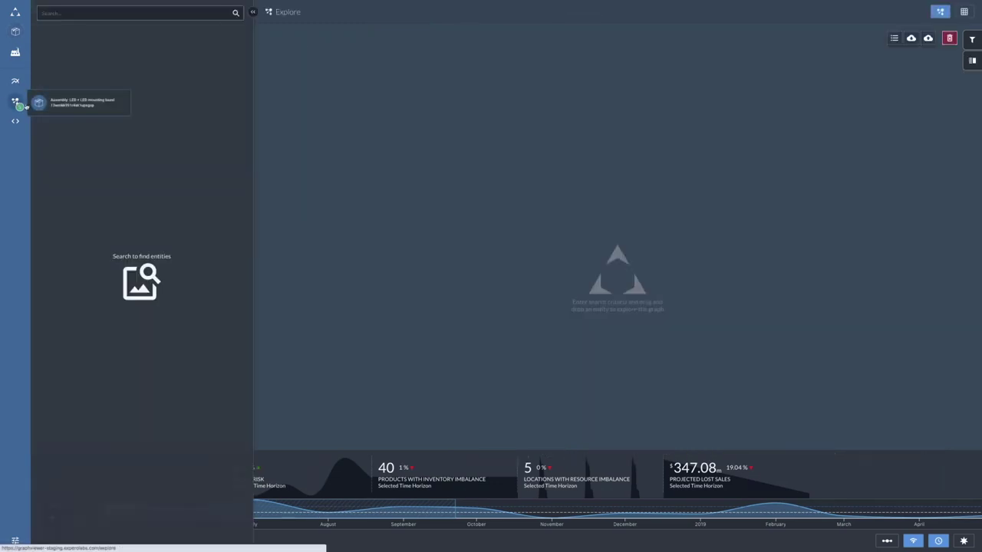
double_click(507, 262)
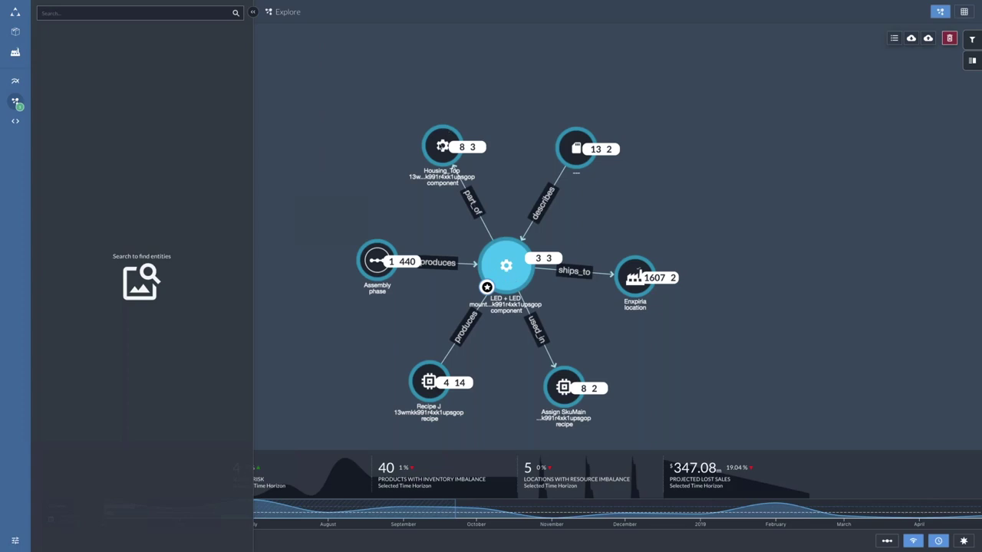
drag(639, 269, 656, 250)
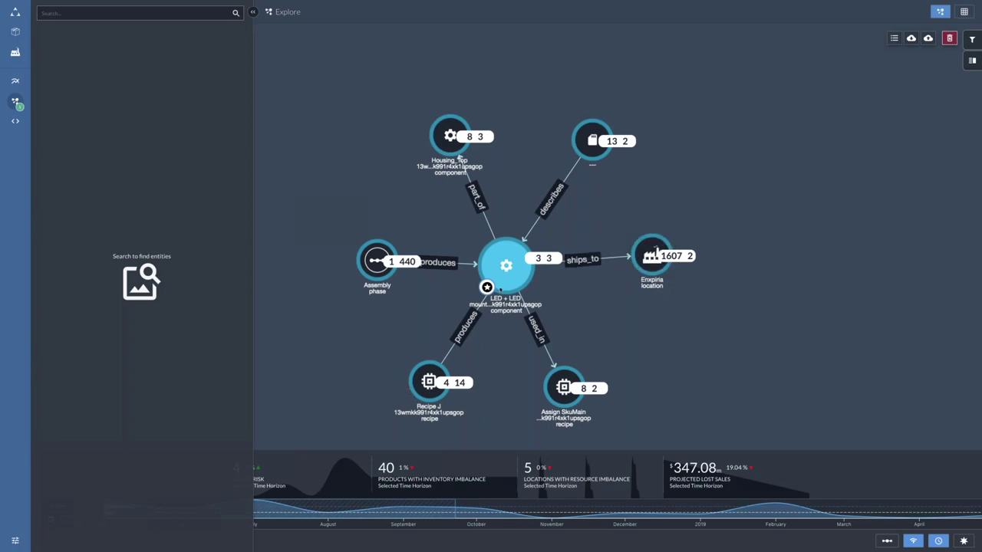
Expand Recipe J's connections in the Explore graph, spread its recipe and Ribbon cable nodes outward, and collapse the search panel.
drag(428, 381, 391, 360)
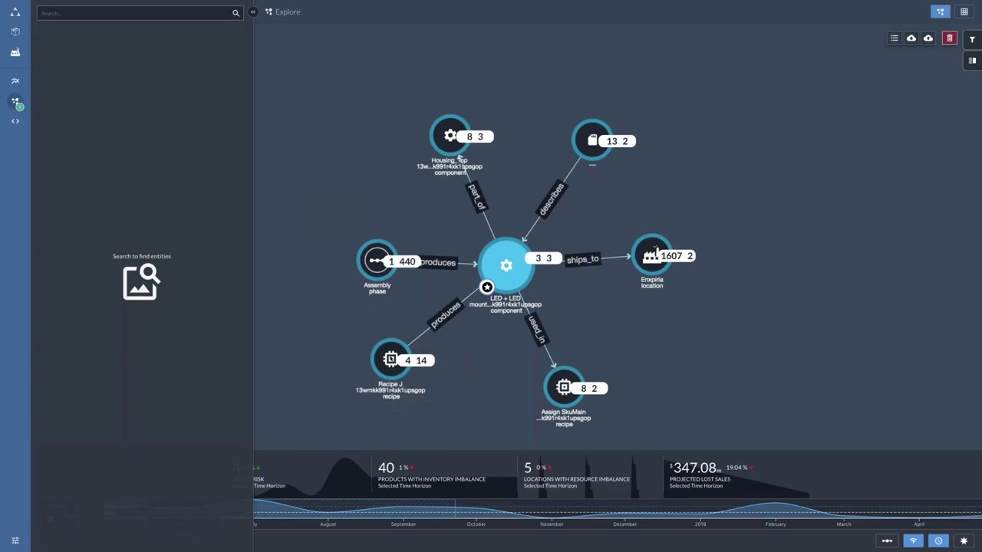
double_click(391, 359)
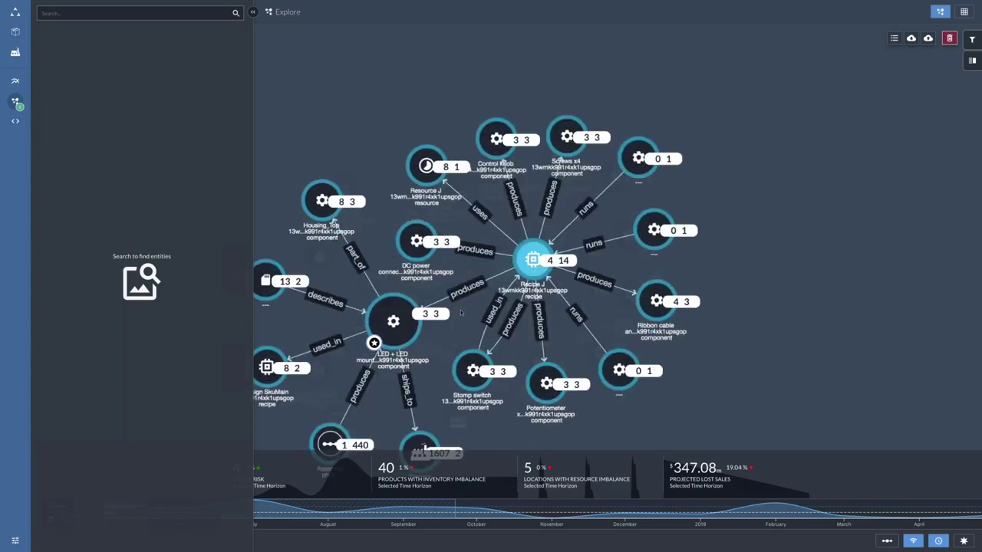
drag(657, 302, 701, 274)
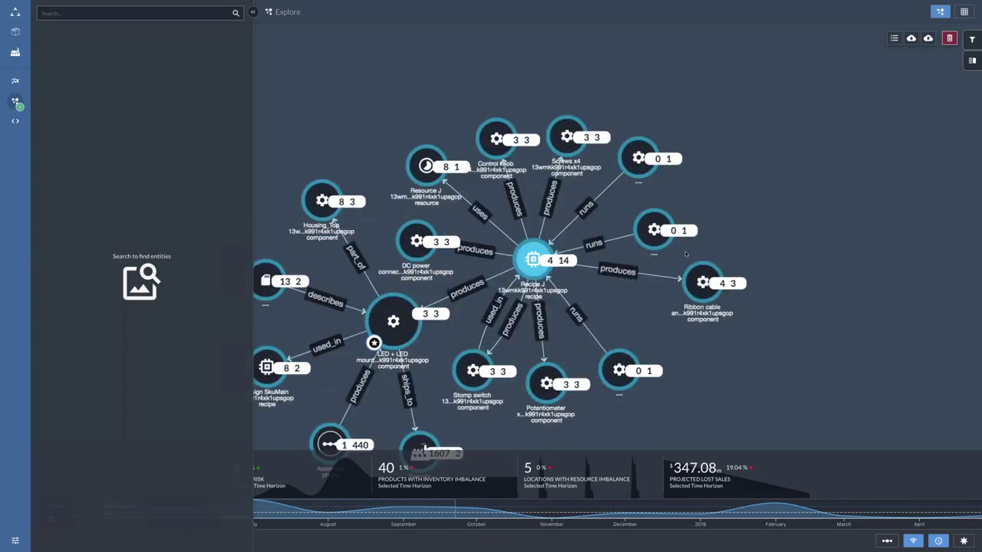
drag(623, 117, 680, 106)
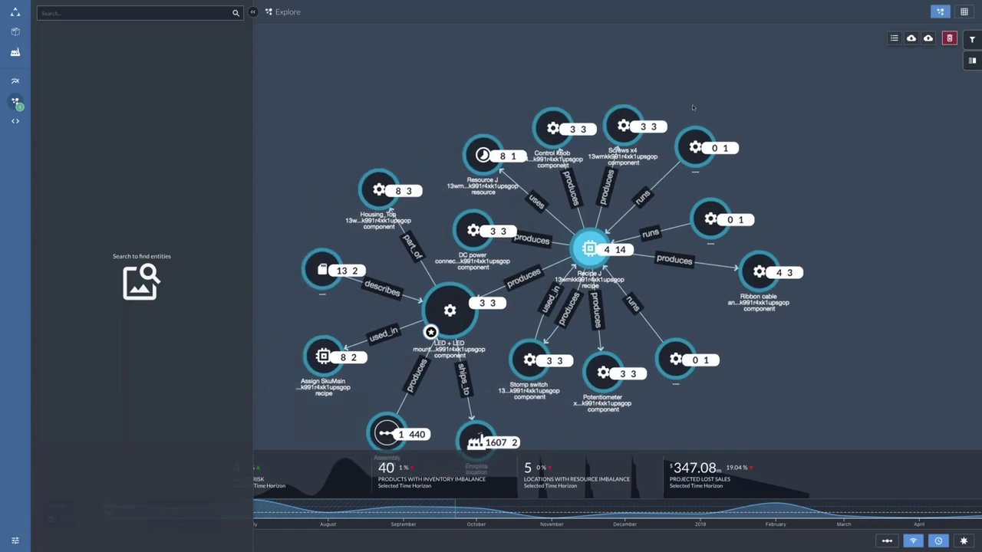
mouse_move(468, 15)
click(252, 12)
Leave full screen and switch to the Tamr x Expero Webinar Deck in Google Slides, presenting it from slide 20.
mouse_move(22, 13)
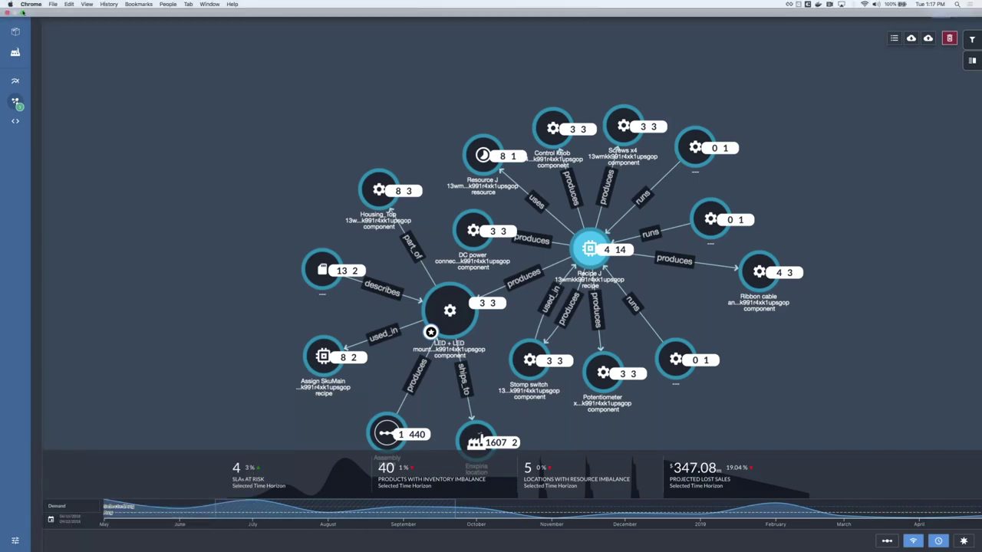
click(23, 13)
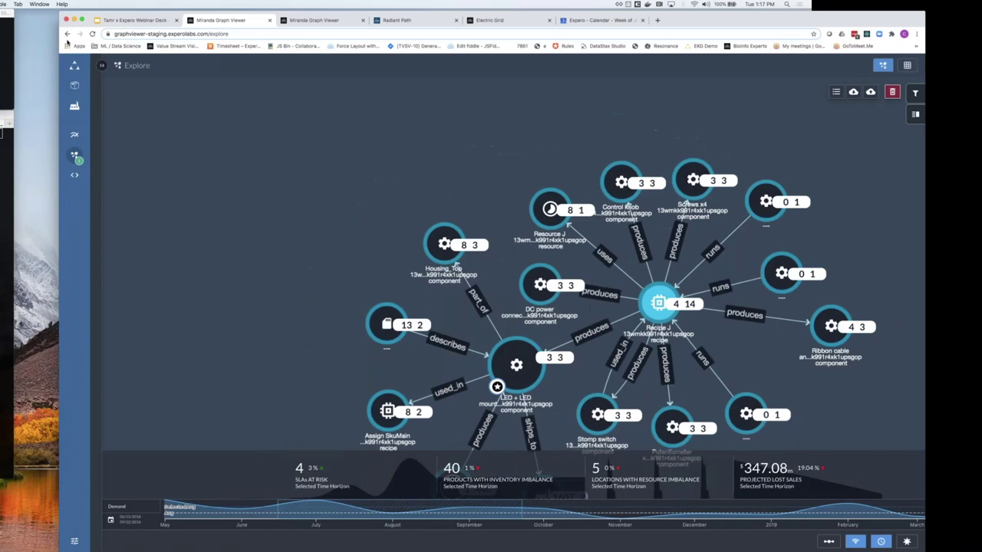
click(142, 22)
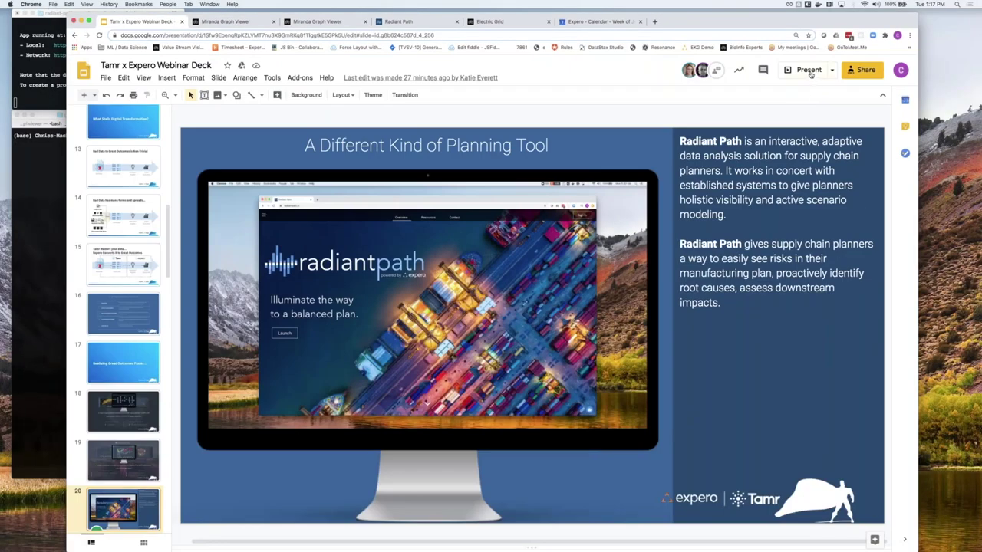
click(809, 69)
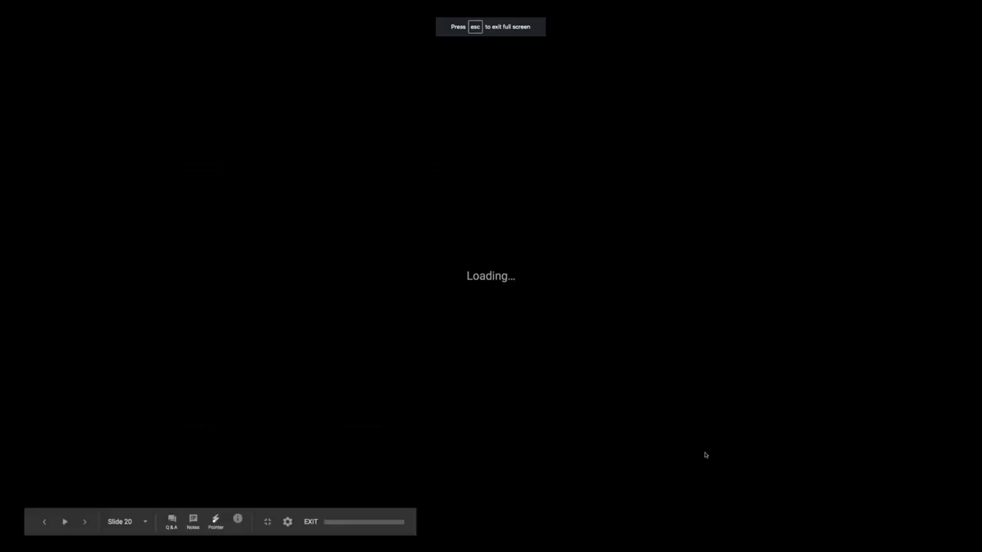
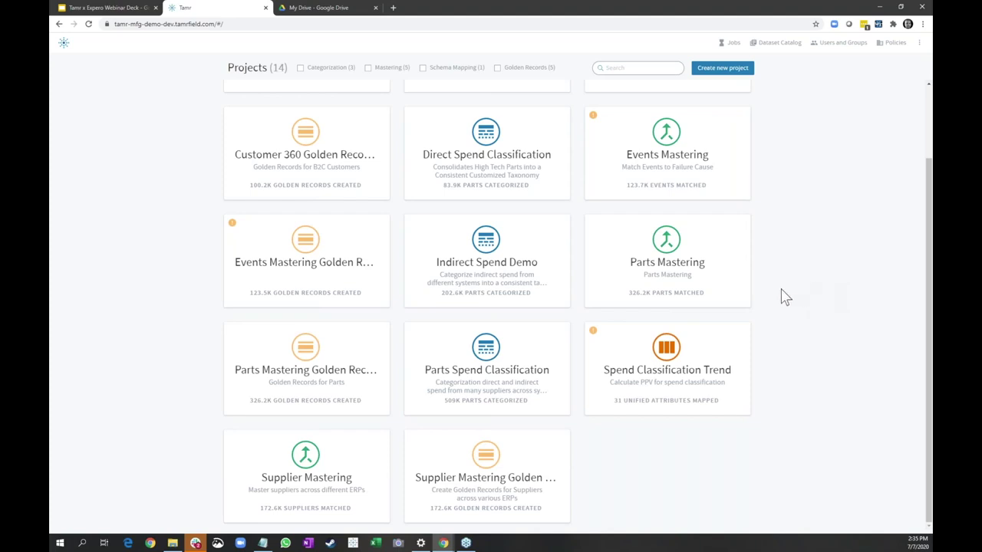
Open the Parts Mastering project's input datasets and preview SAP_MARA_MM.csv across its columns, closing the preview when done.
click(665, 251)
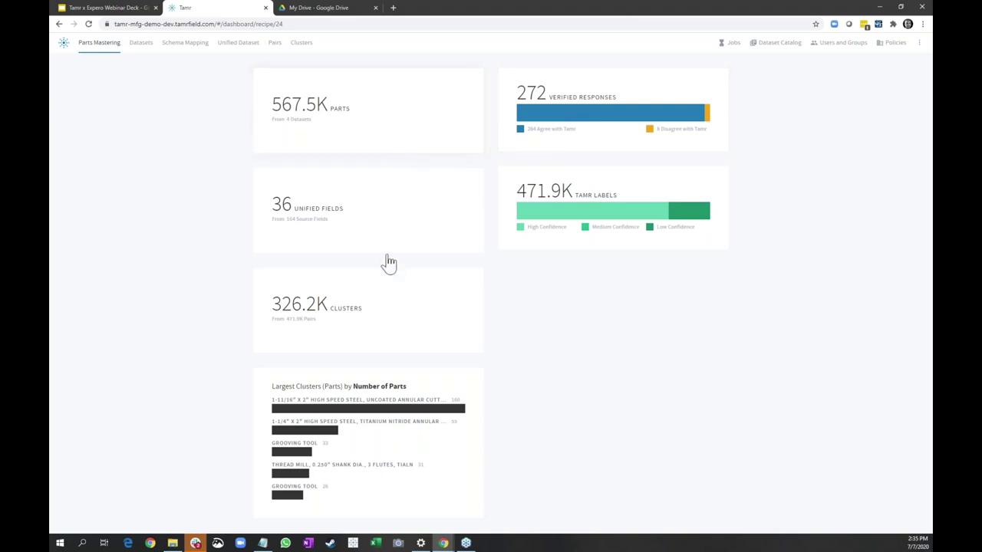
click(143, 48)
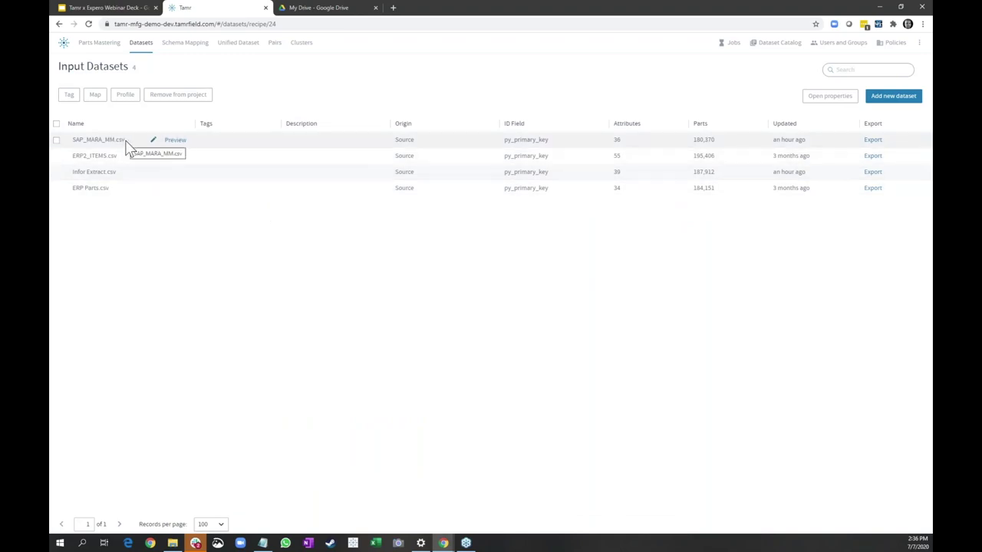
click(174, 142)
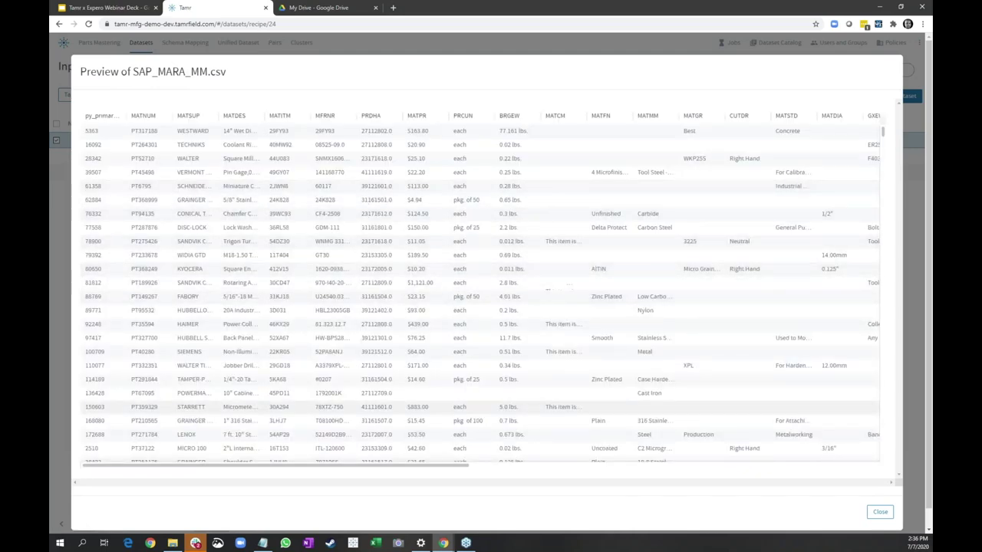
drag(505, 474, 609, 467)
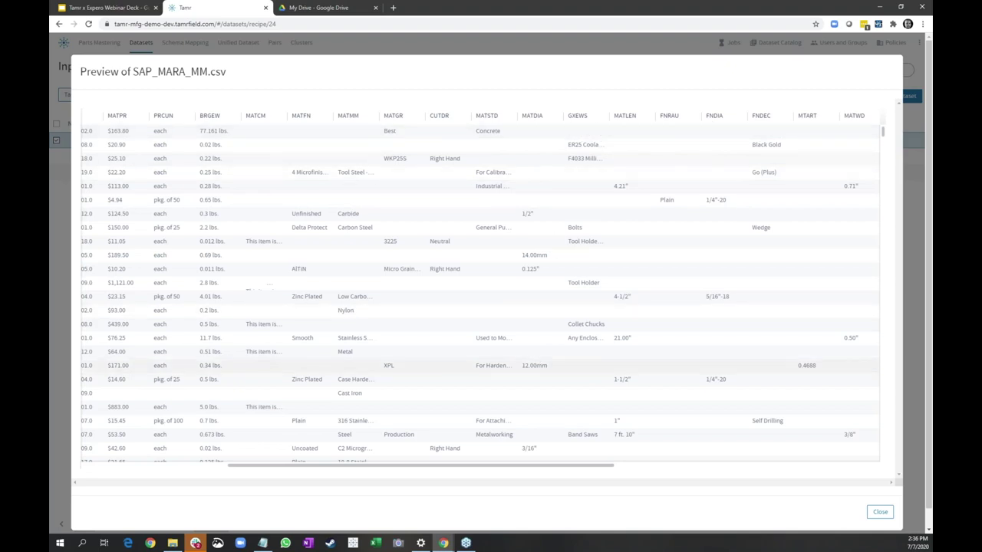
drag(509, 473, 364, 468)
click(880, 512)
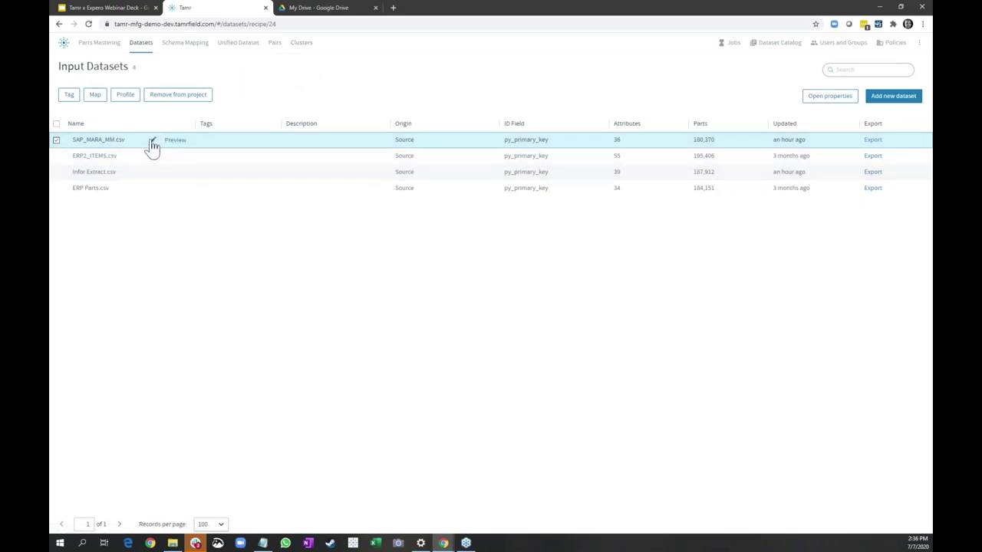
Open the Parts Mastering clusters and filter the list to unresolved clusters.
click(303, 45)
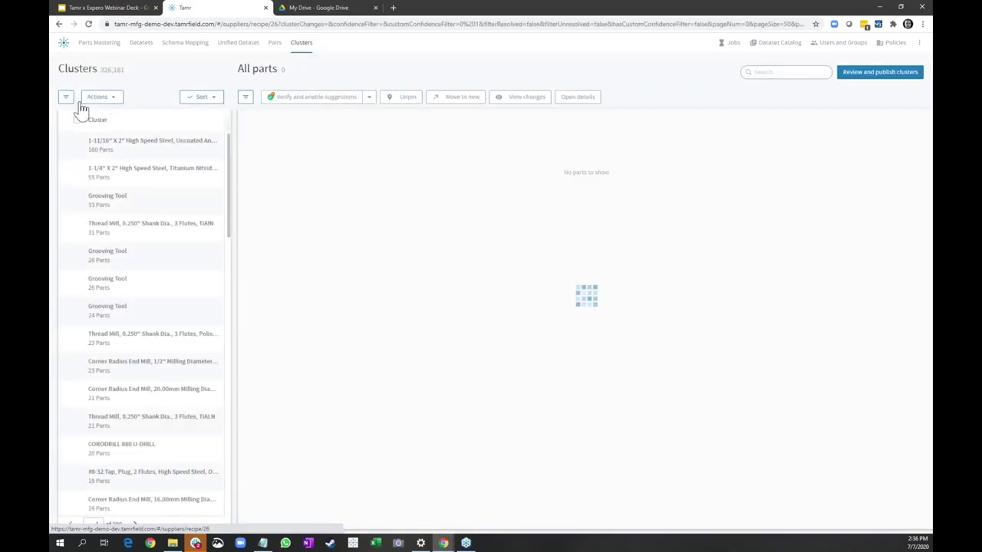
click(66, 97)
click(176, 141)
click(417, 75)
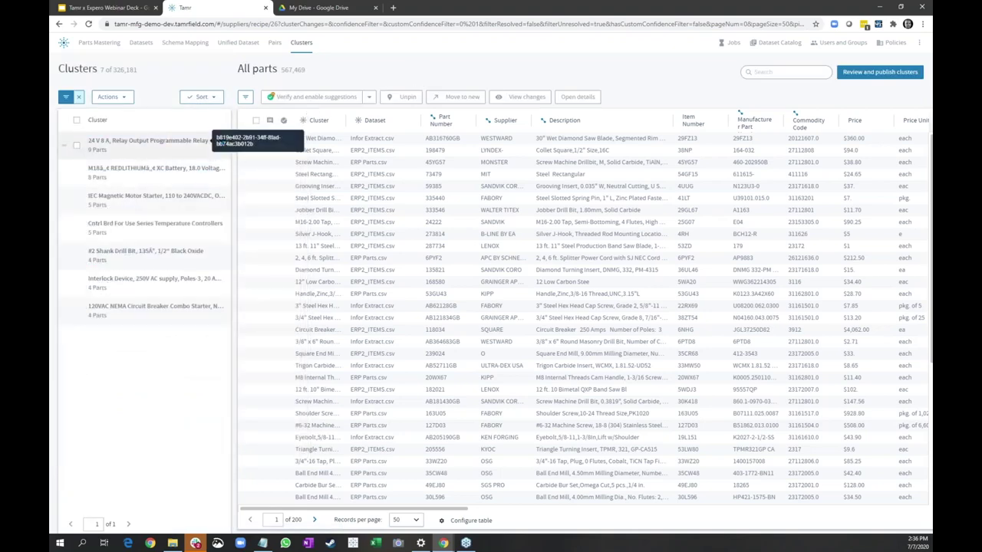
Open the cluster 24 V 8 A, Relay Output Programmable Relay and review its name and member parts.
click(145, 142)
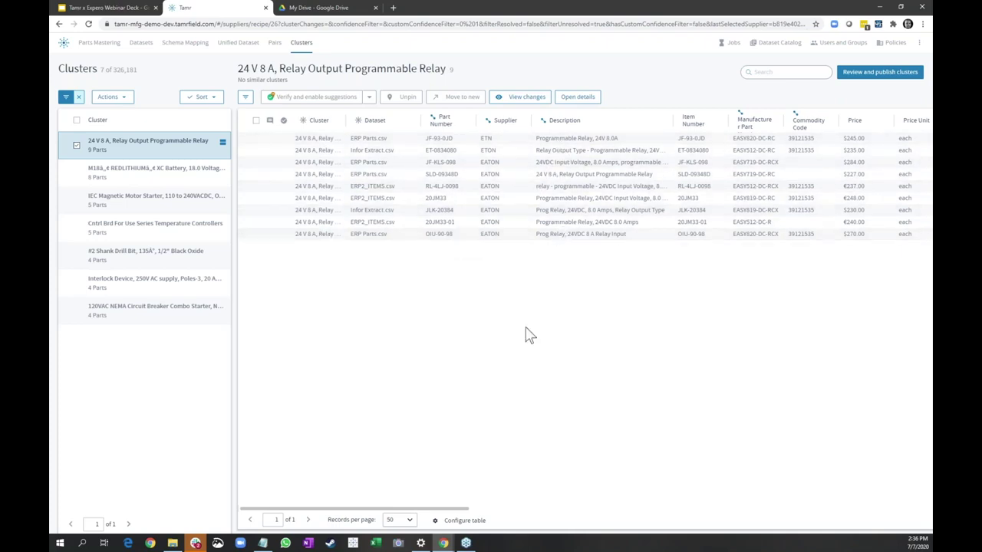
mouse_move(445, 517)
mouse_down()
mouse_move(489, 522)
mouse_move(438, 517)
mouse_up()
drag(237, 69, 448, 73)
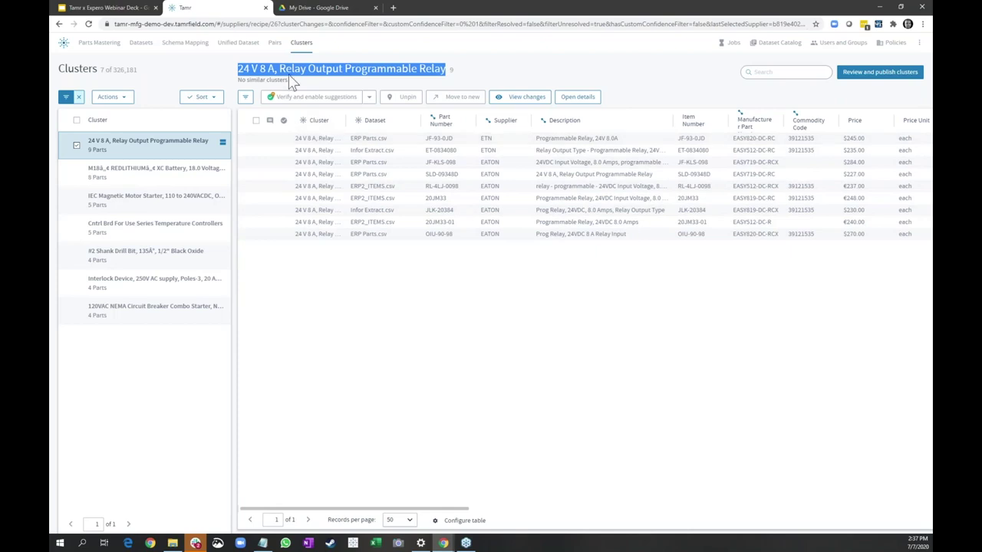
Open the Parts Mastering pairs and filter them by My assignments set to All.
click(275, 43)
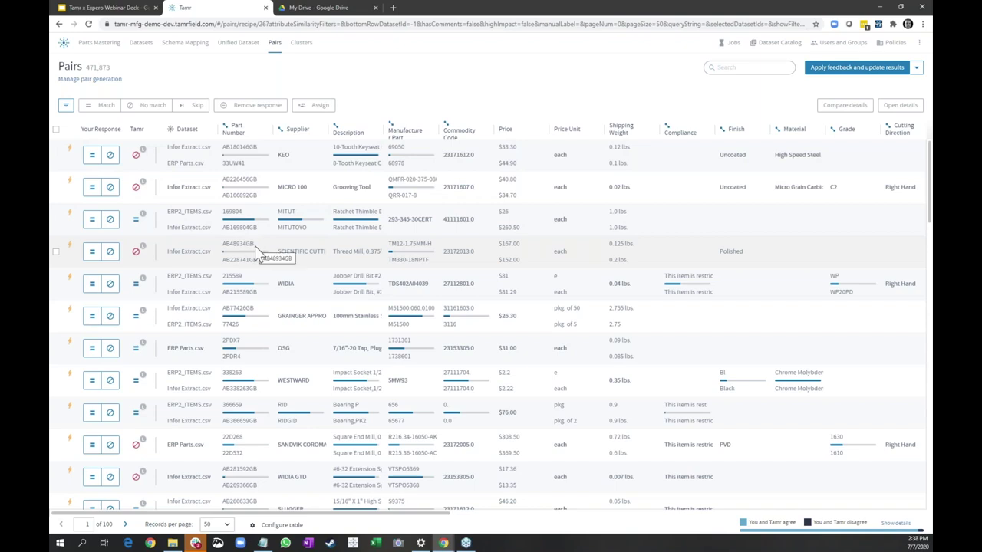
click(67, 109)
click(154, 177)
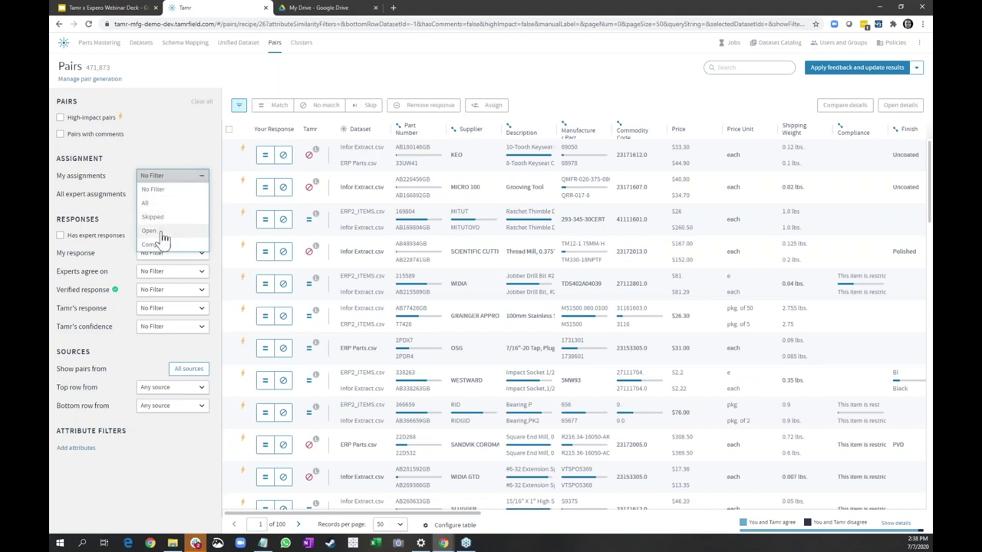
click(145, 202)
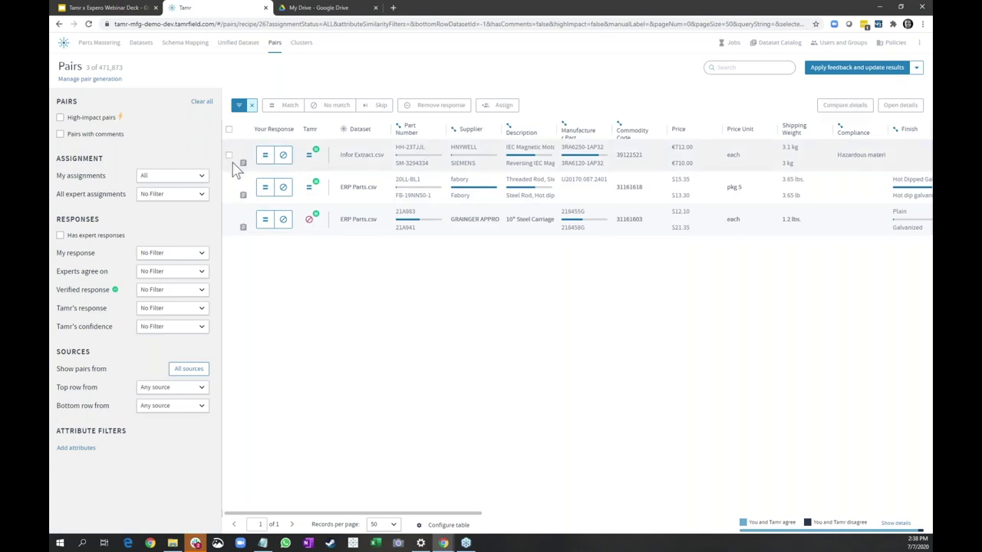
Compare the attribute details of the assigned pairs one after another, starting with HH-237JJL and SM-3294334, and close the comparison.
click(404, 156)
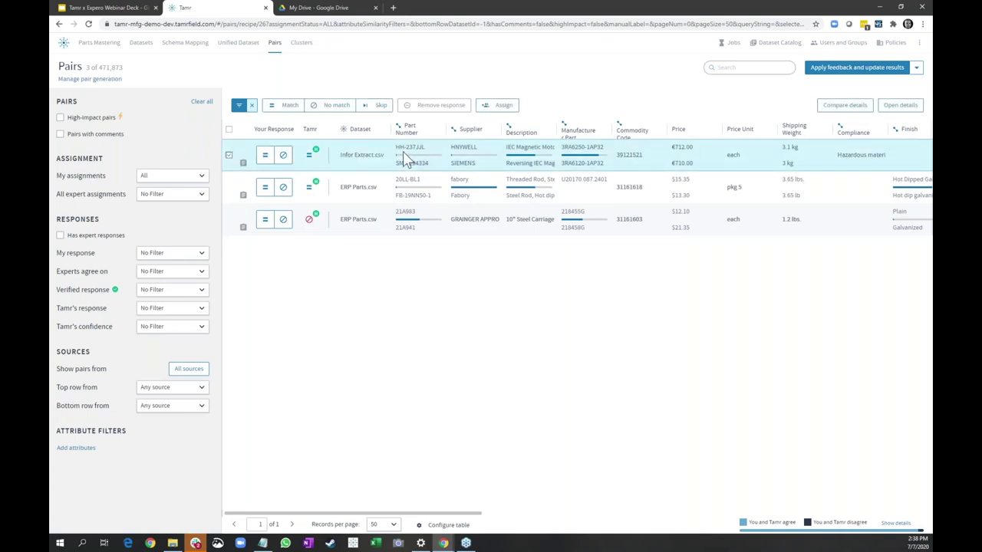
click(844, 105)
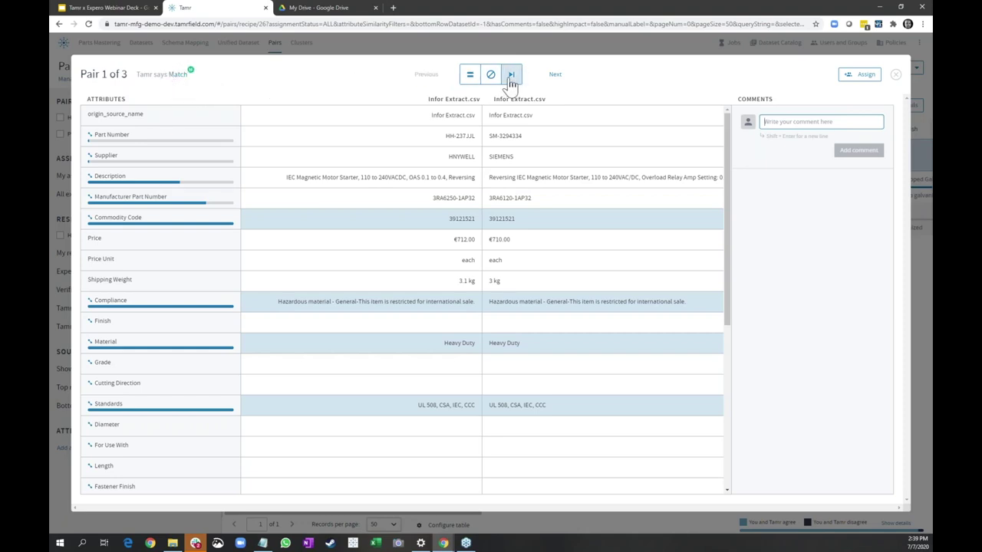
click(562, 76)
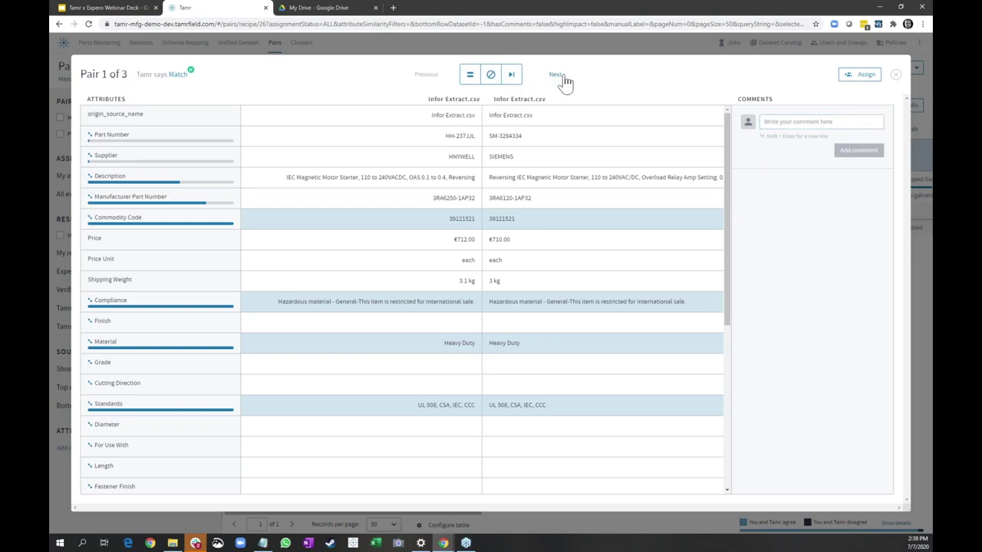
click(558, 76)
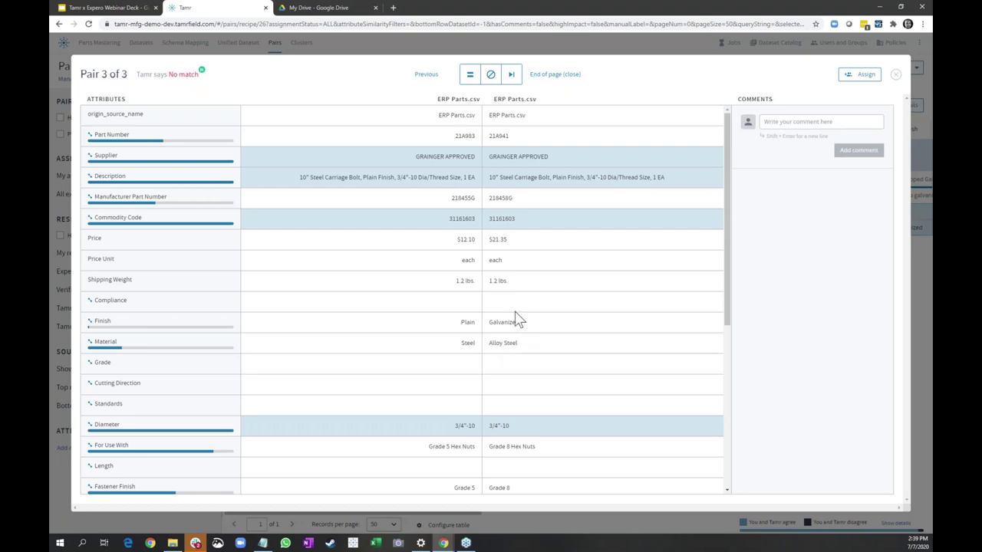
mouse_move(184, 74)
click(568, 76)
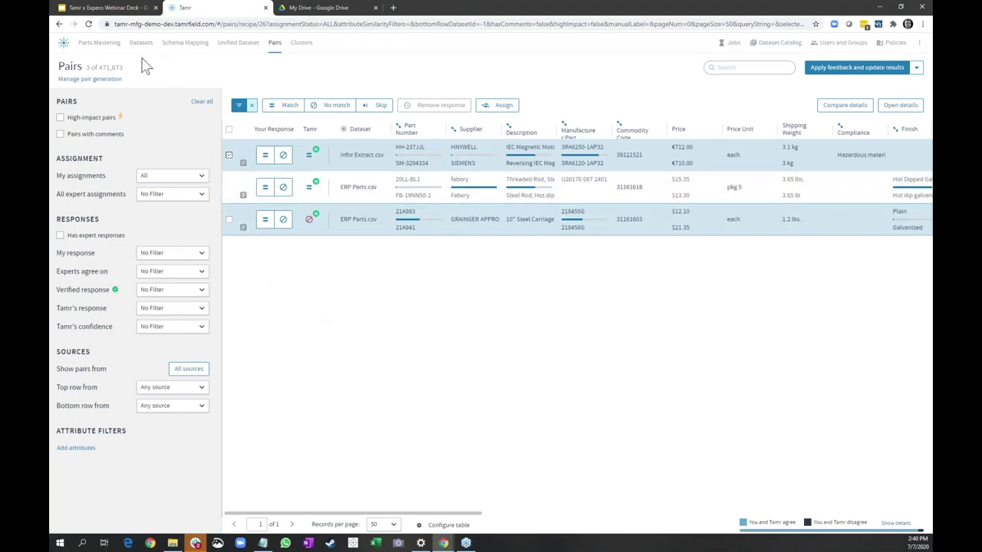
Switch back to the Tamr x Expero Webinar Deck in Google Slides.
click(127, 9)
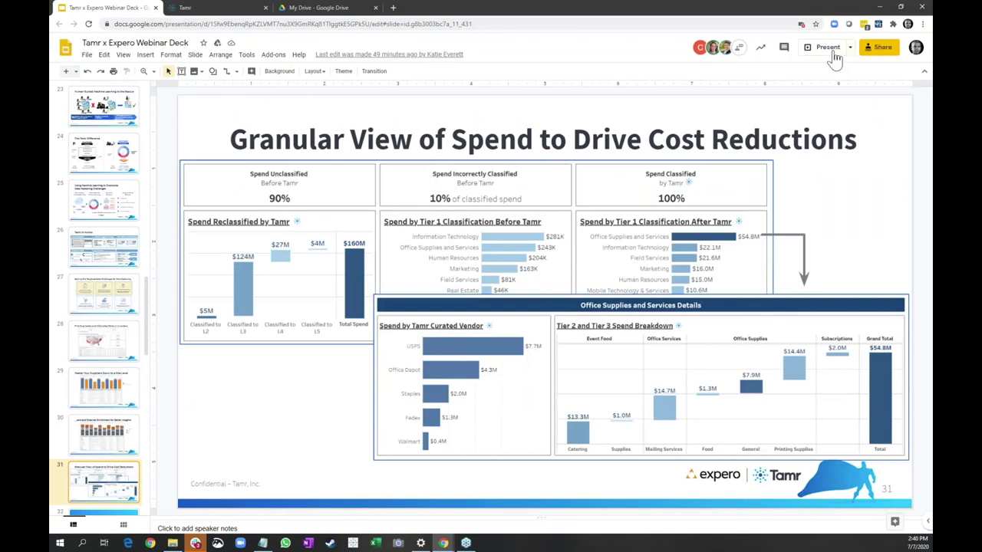